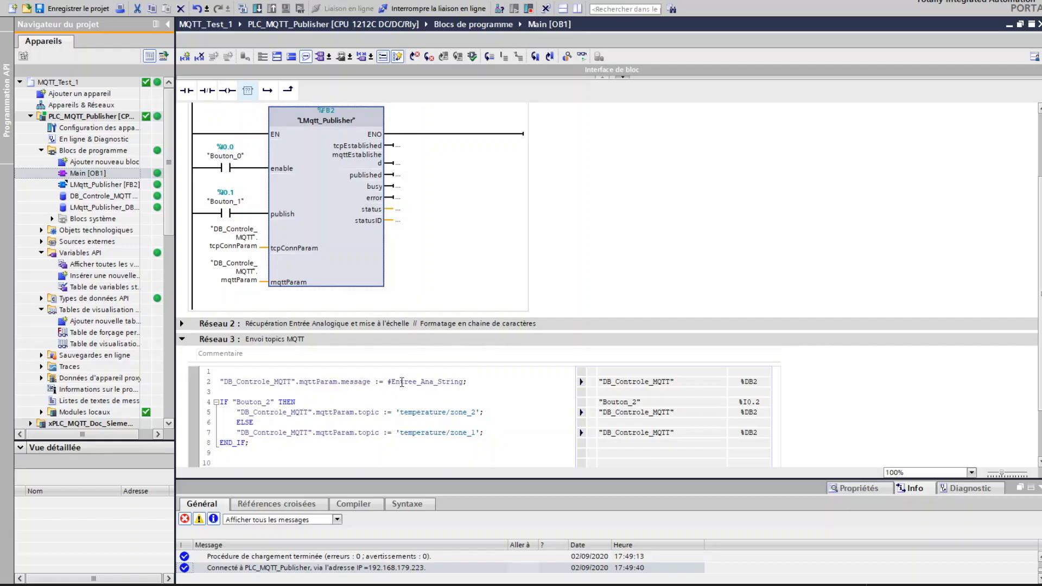
# - Examine the network 3 code in Main that assigns the MQTT message and the zone_1 and zone_2 topics
pyautogui.moveTo(392, 382); pyautogui.dragTo(465, 378)
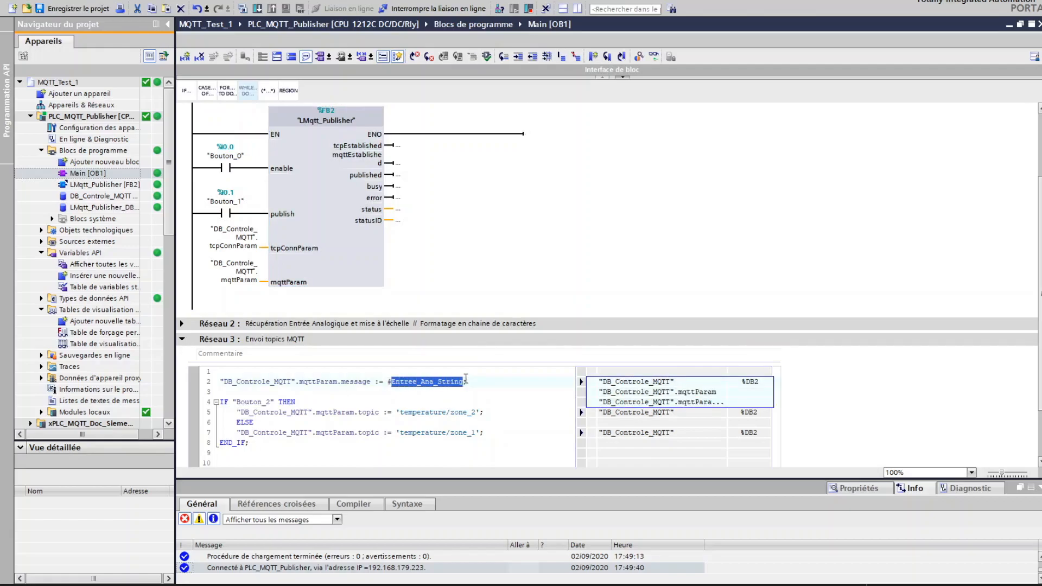
pyautogui.doubleClick(359, 381)
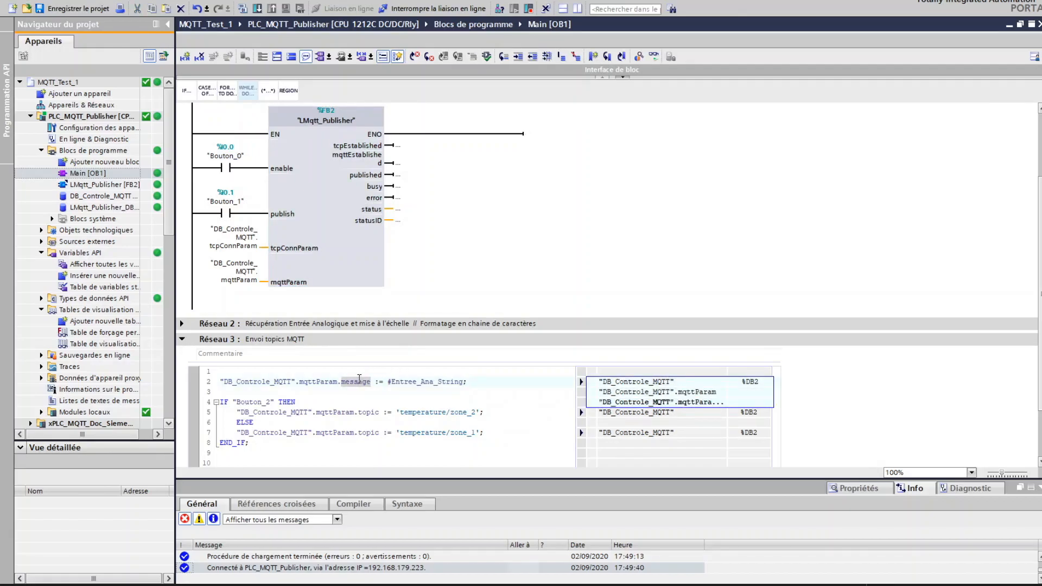
pyautogui.click(429, 390)
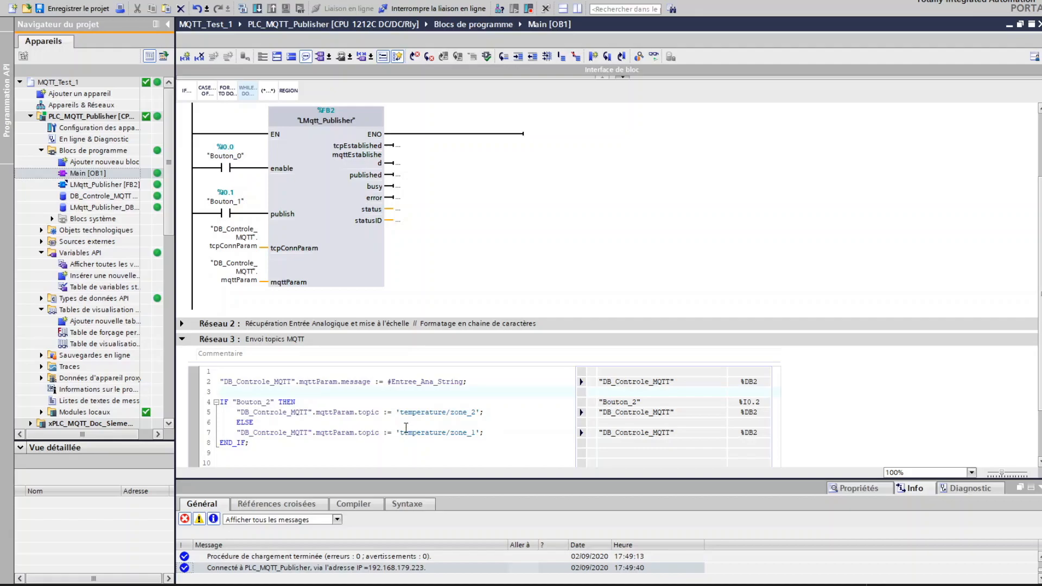
pyautogui.moveTo(397, 412); pyautogui.dragTo(486, 414)
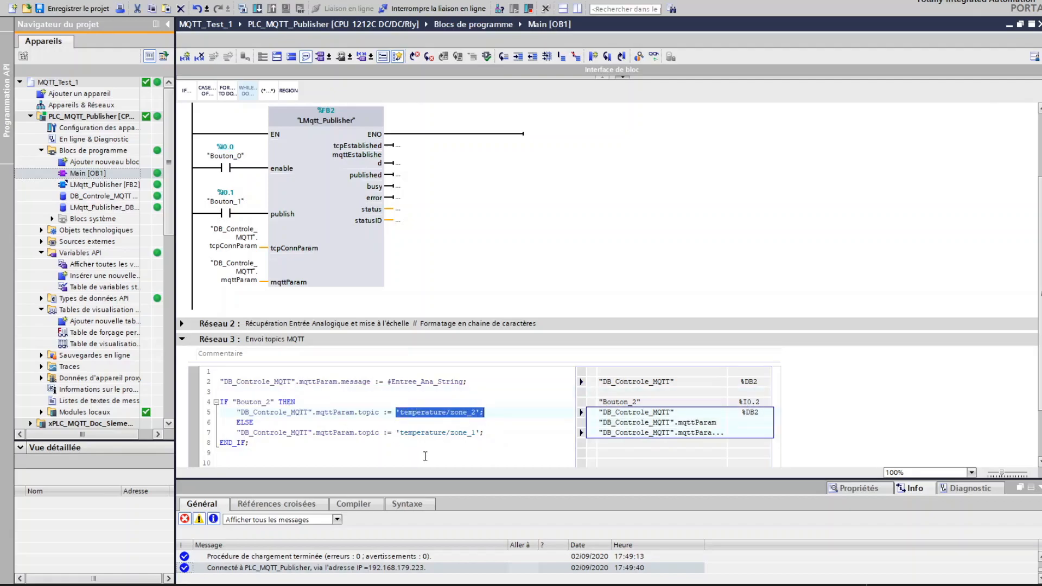
pyautogui.moveTo(404, 432); pyautogui.dragTo(478, 435)
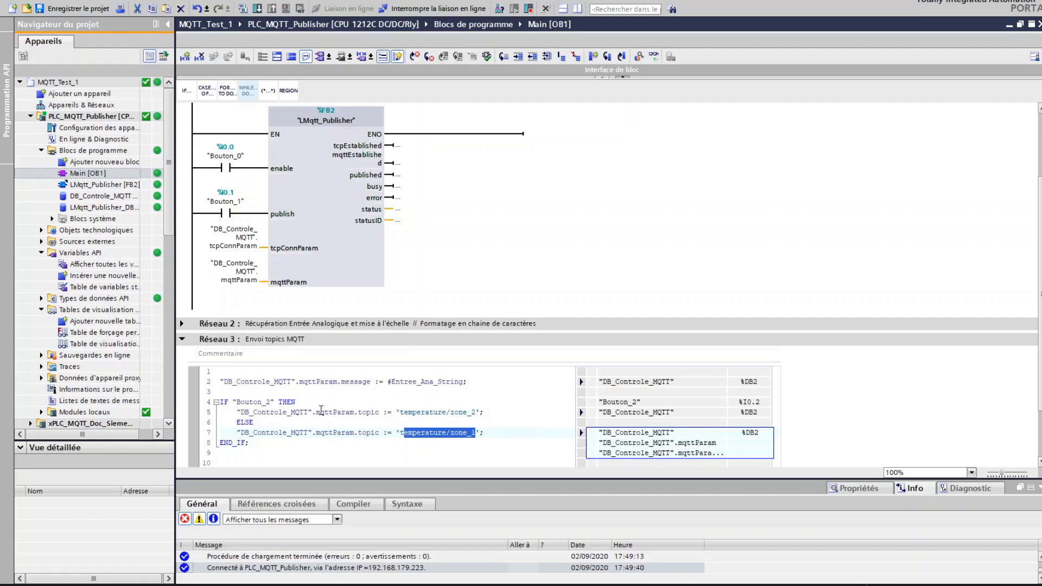
# - Open the MQTT watch table and review the buttons, connection states, scaled analog input, topic and message variables
pyautogui.doubleClick(115, 346)
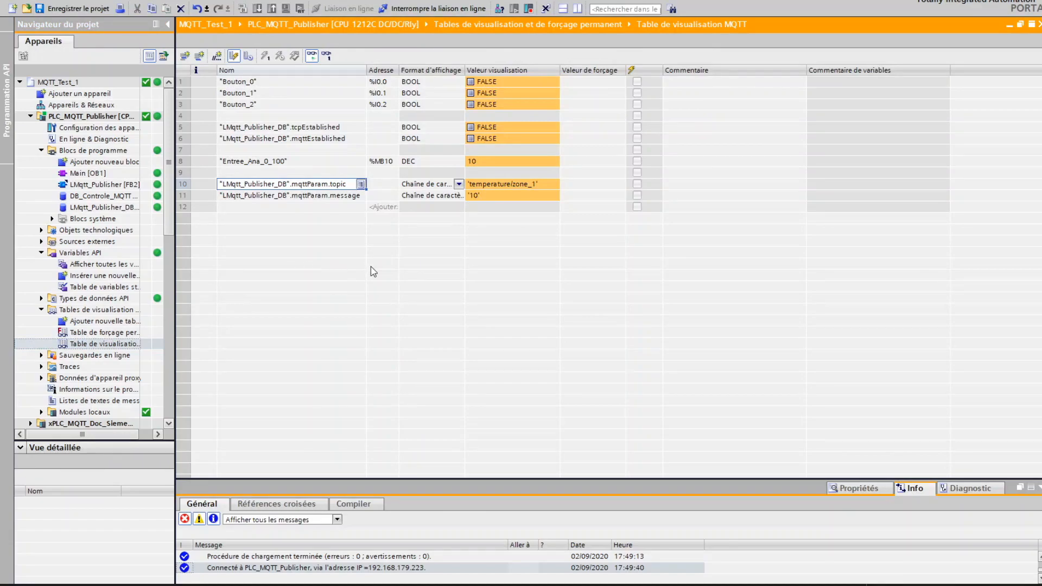
pyautogui.click(275, 84)
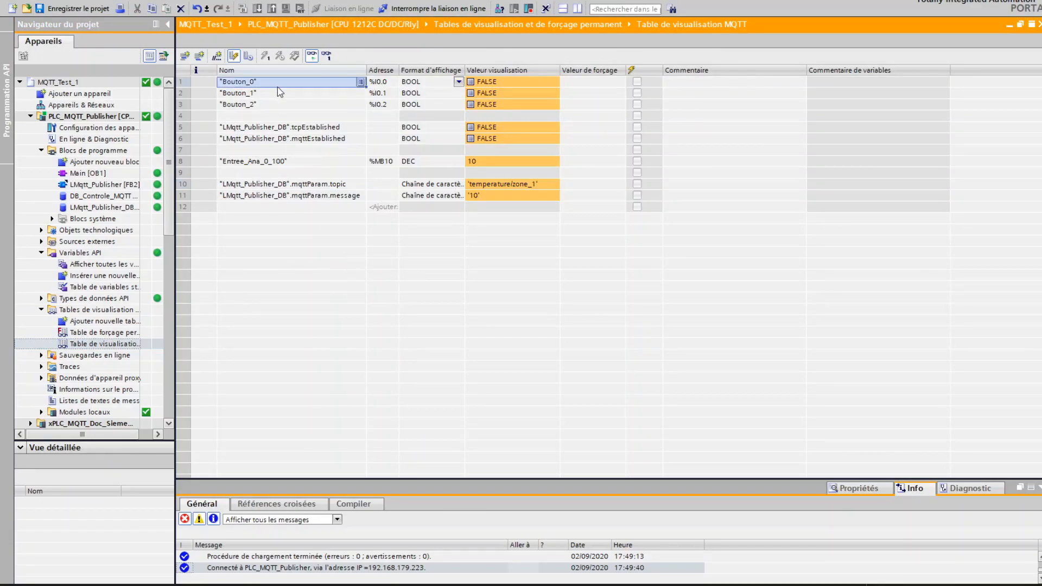
pyautogui.moveTo(278, 91); pyautogui.dragTo(296, 106)
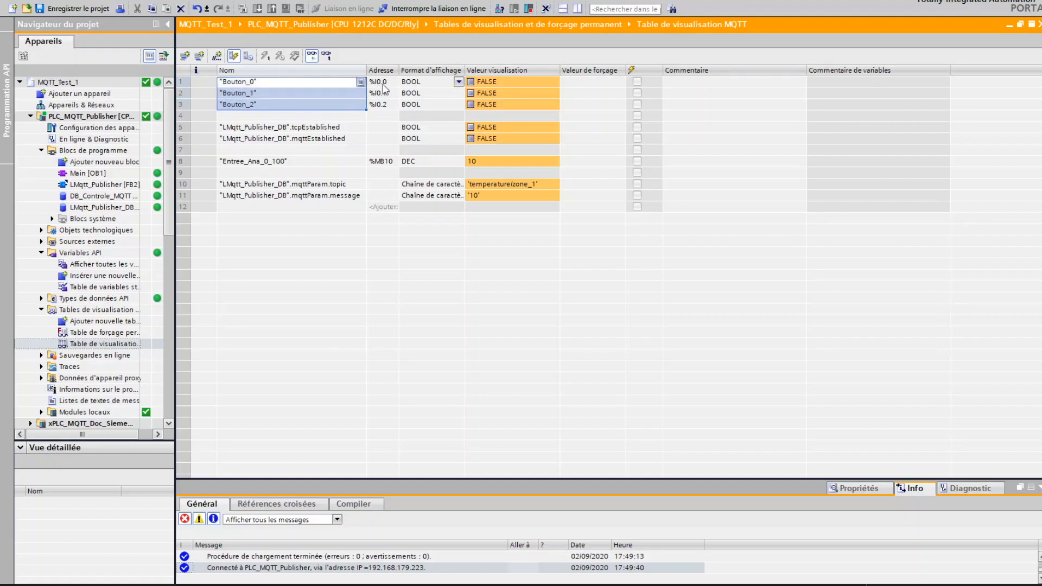
pyautogui.click(313, 129)
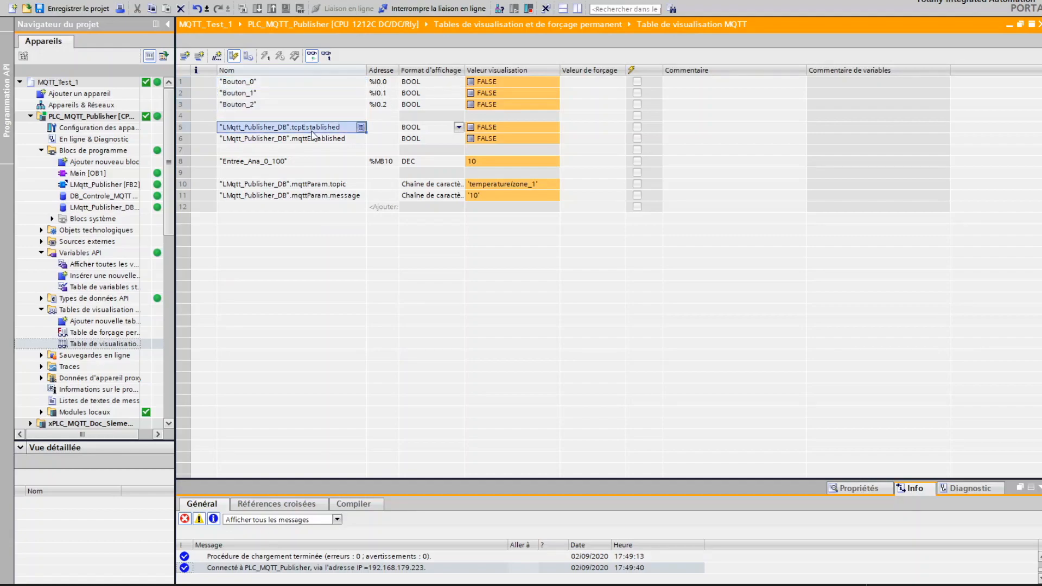
pyautogui.moveTo(313, 132); pyautogui.dragTo(317, 139)
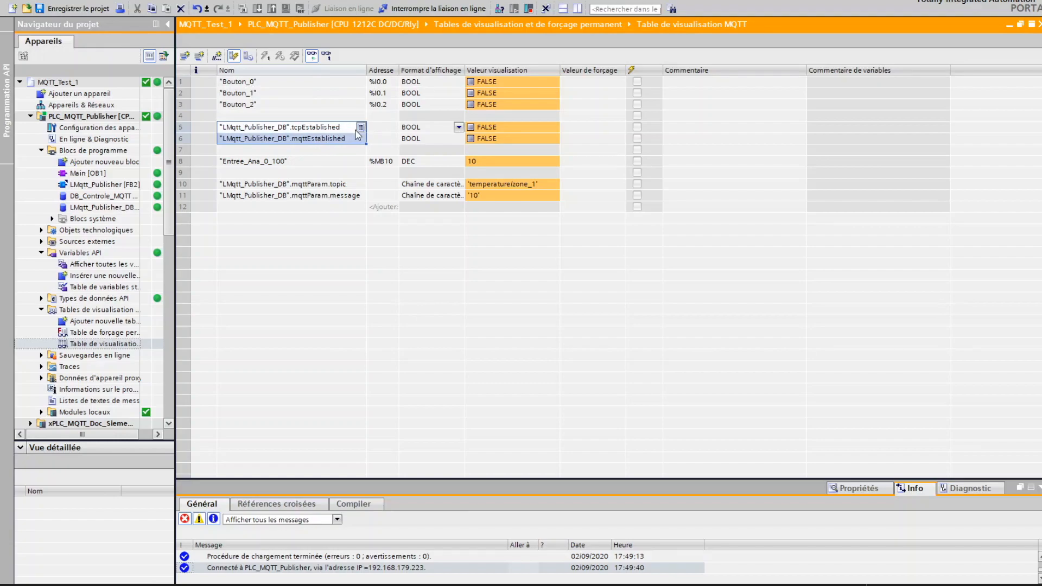
pyautogui.click(324, 163)
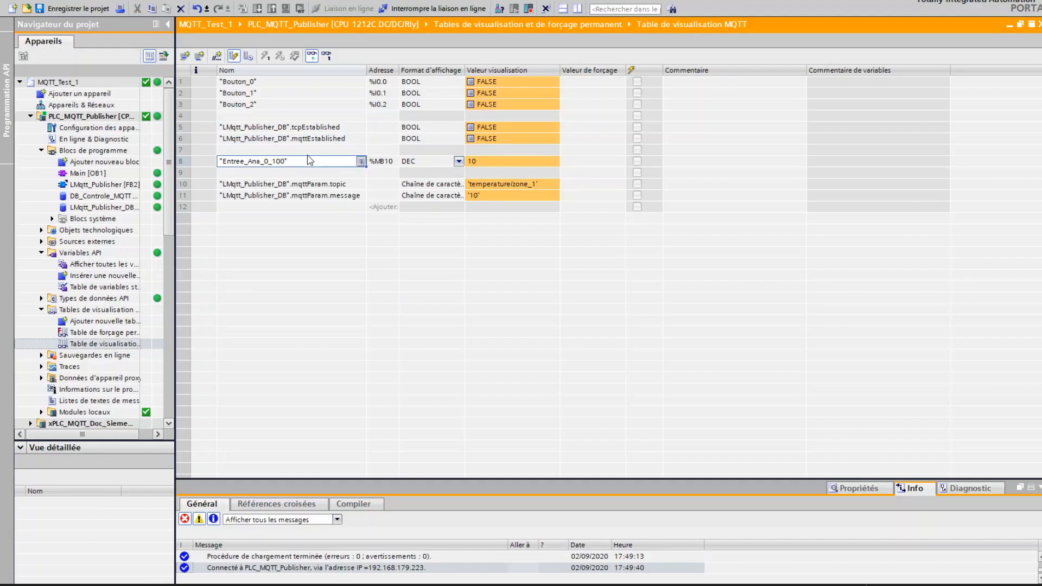
pyautogui.click(321, 185)
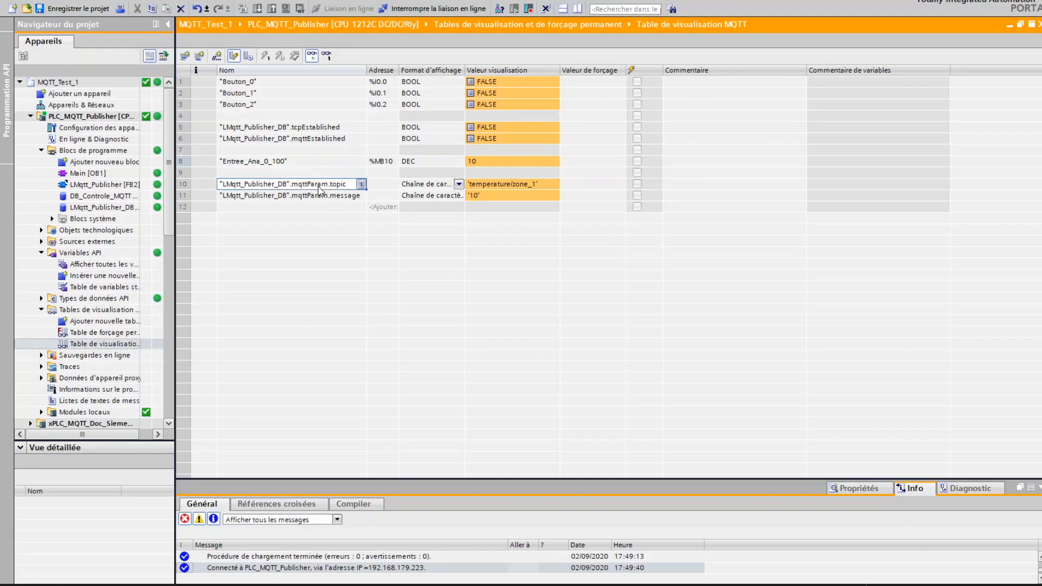
pyautogui.click(485, 196)
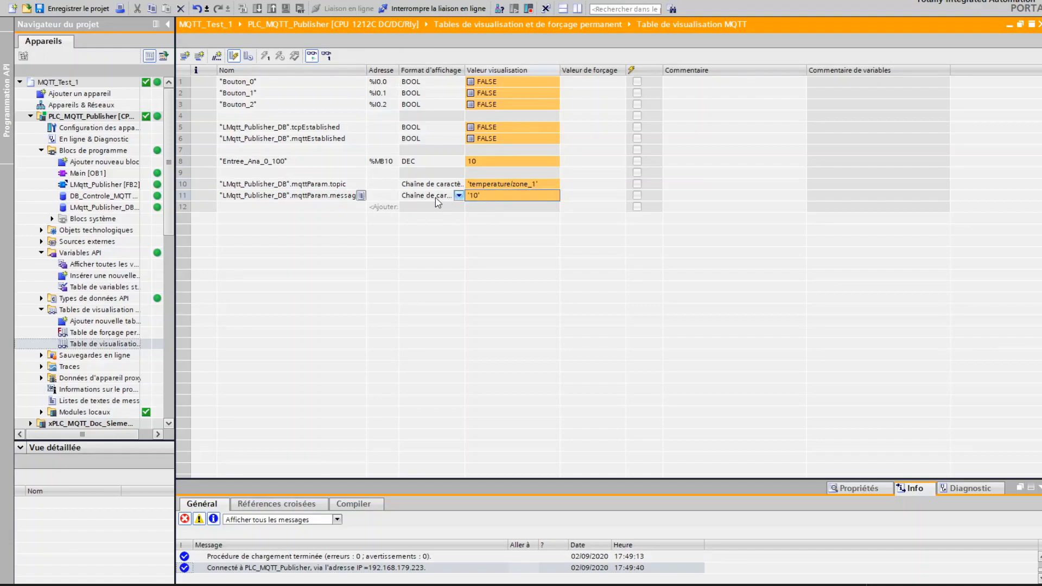
pyautogui.click(491, 162)
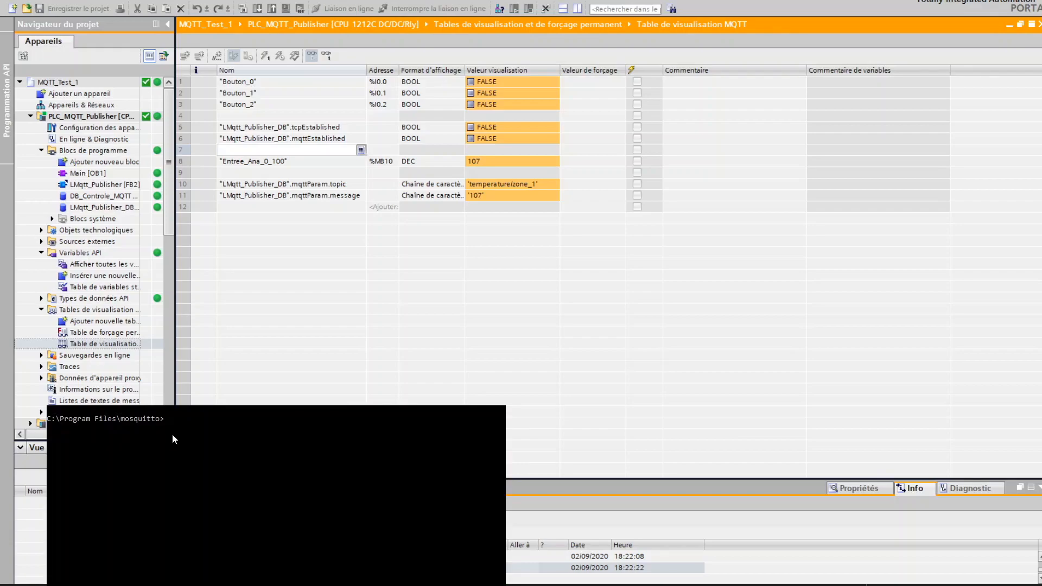
# - Start the Mosquitto broker in verbose mode from its program folder with mosquitto -v
pyautogui.write('mosquitto -v')
pyautogui.press('Return')
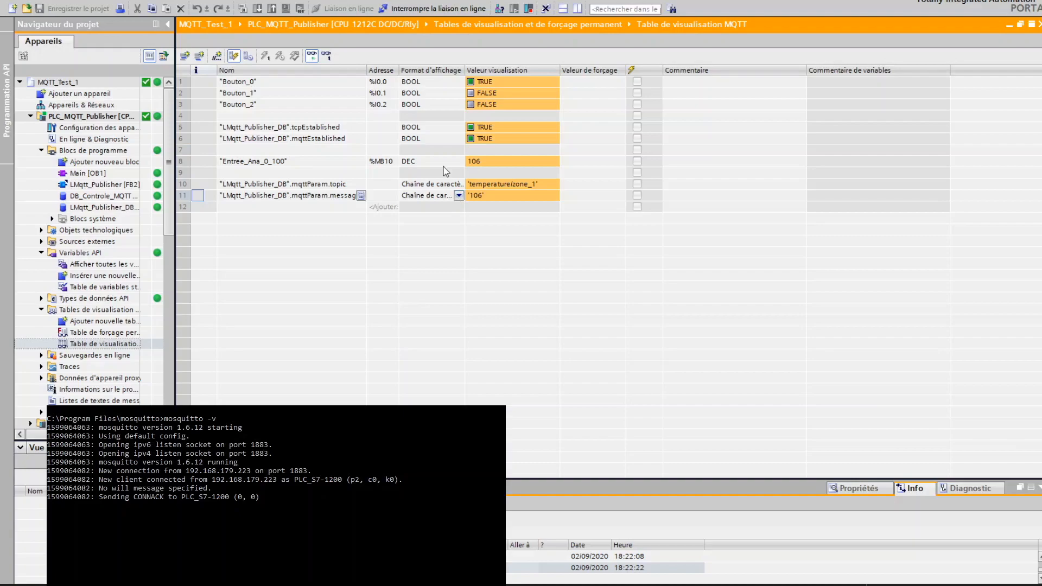
# - Check the tcpEstablished and mqttEstablished states in the watch table and the PLC's connection entries in the broker log
pyautogui.click(494, 129)
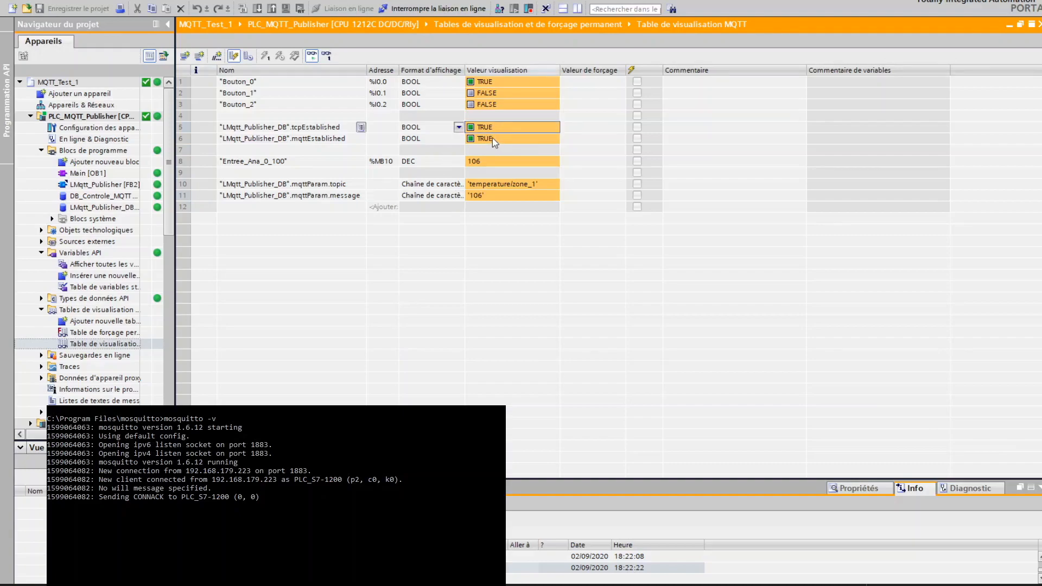
pyautogui.click(494, 139)
pyautogui.click(228, 536)
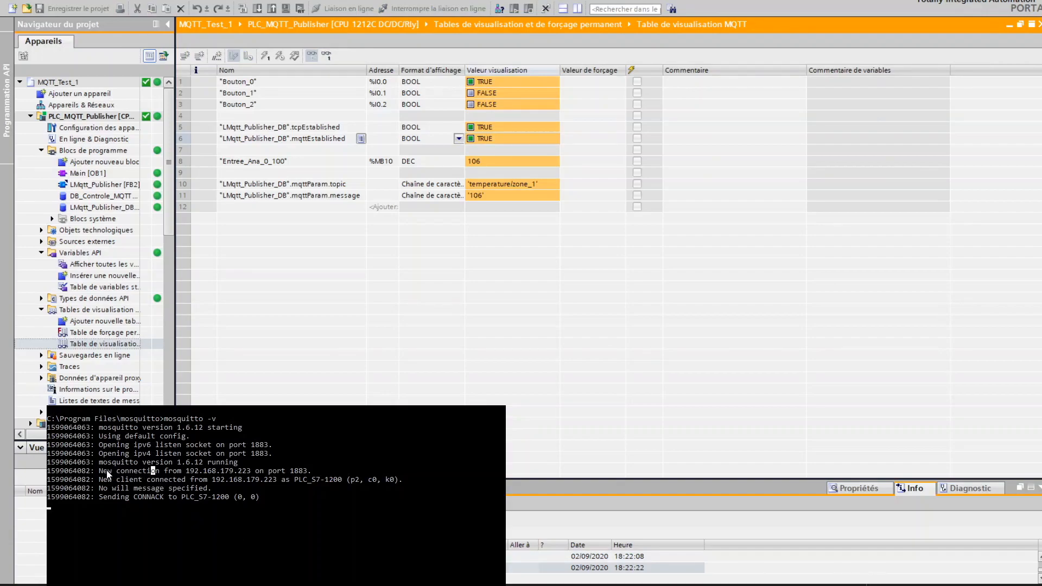
pyautogui.moveTo(107, 471); pyautogui.dragTo(353, 483)
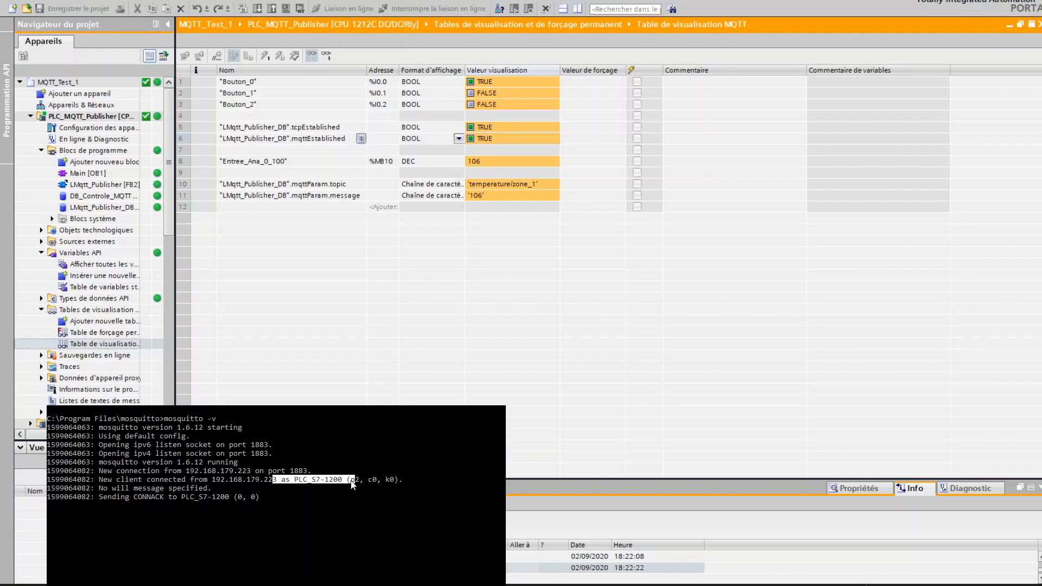
pyautogui.moveTo(122, 489); pyautogui.dragTo(259, 499)
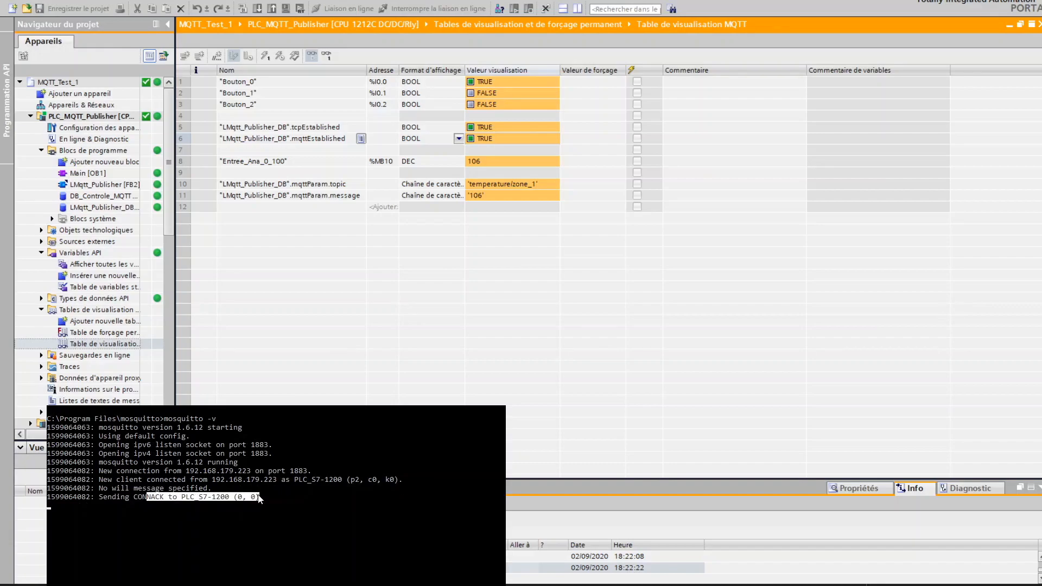
pyautogui.moveTo(259, 498); pyautogui.dragTo(260, 498)
pyautogui.click(353, 490)
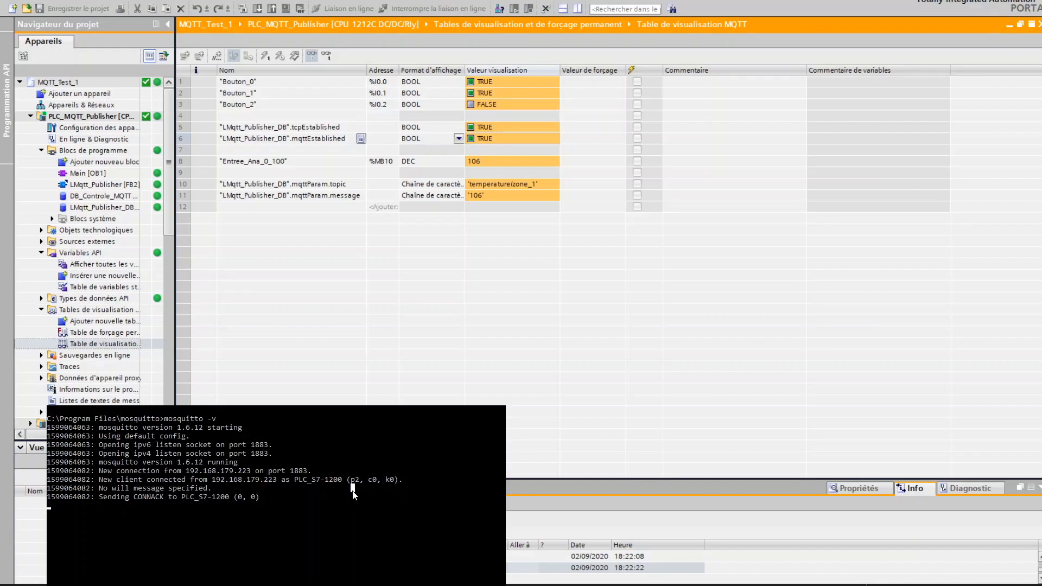
pyautogui.rightClick(353, 491)
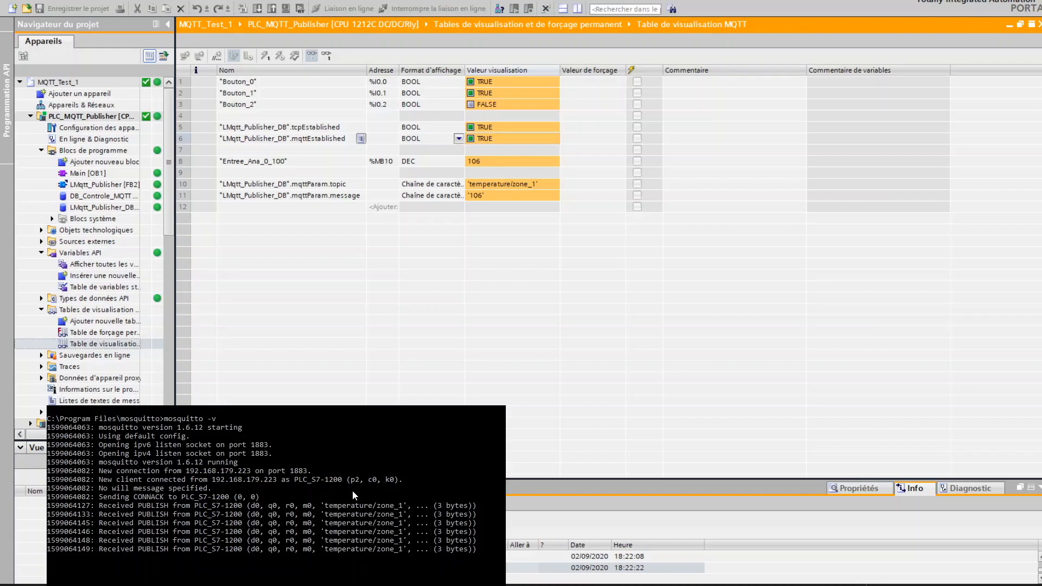
# - Switch to Node-RED and review the server and topic settings of the temperature/zone_1 MQTT input node
pyautogui.hotkey('alt', 'Tab')
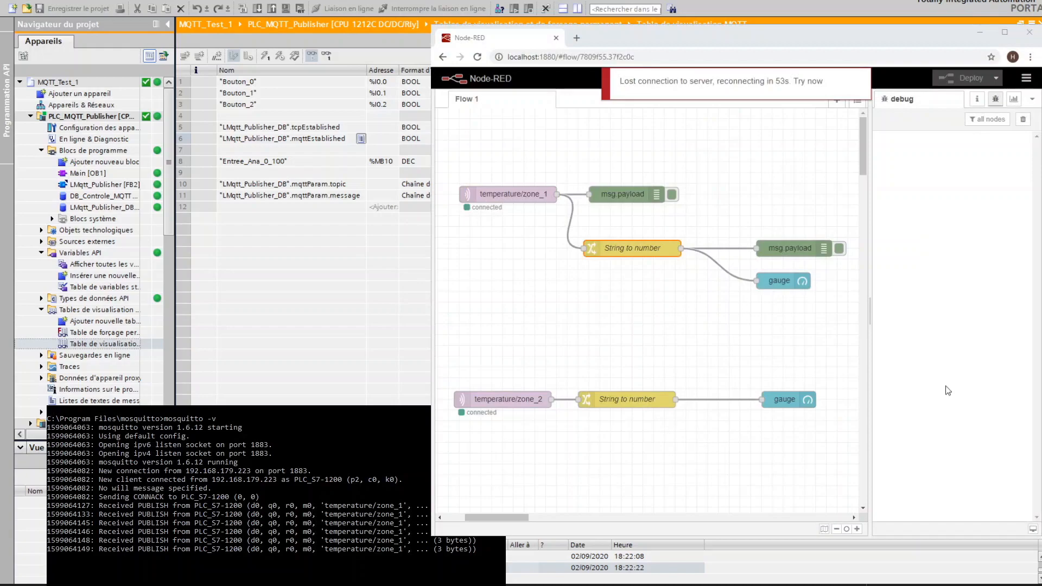
pyautogui.click(472, 286)
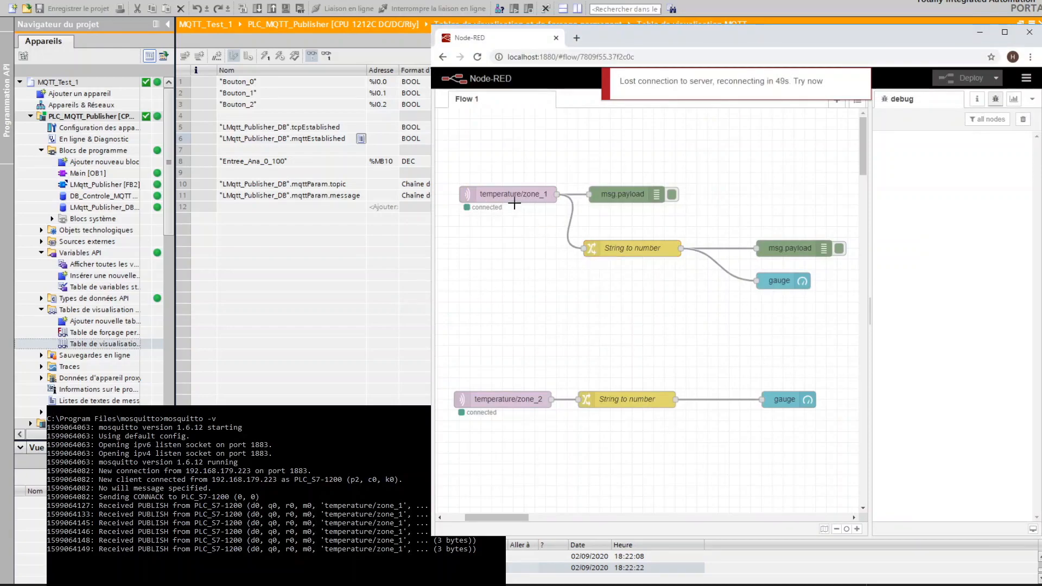
pyautogui.click(508, 196)
pyautogui.doubleClick(530, 198)
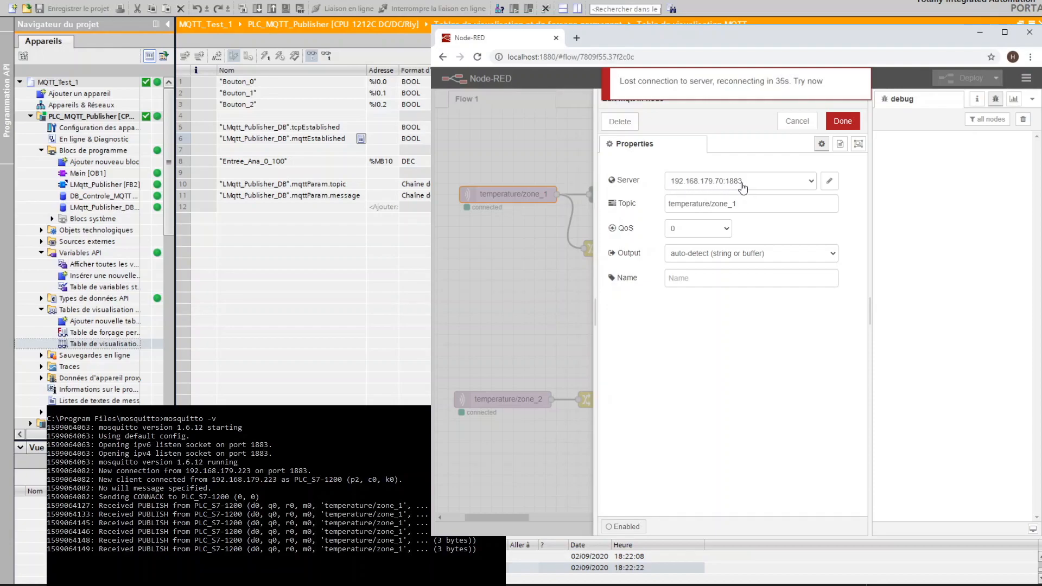
pyautogui.moveTo(752, 202); pyautogui.dragTo(661, 204)
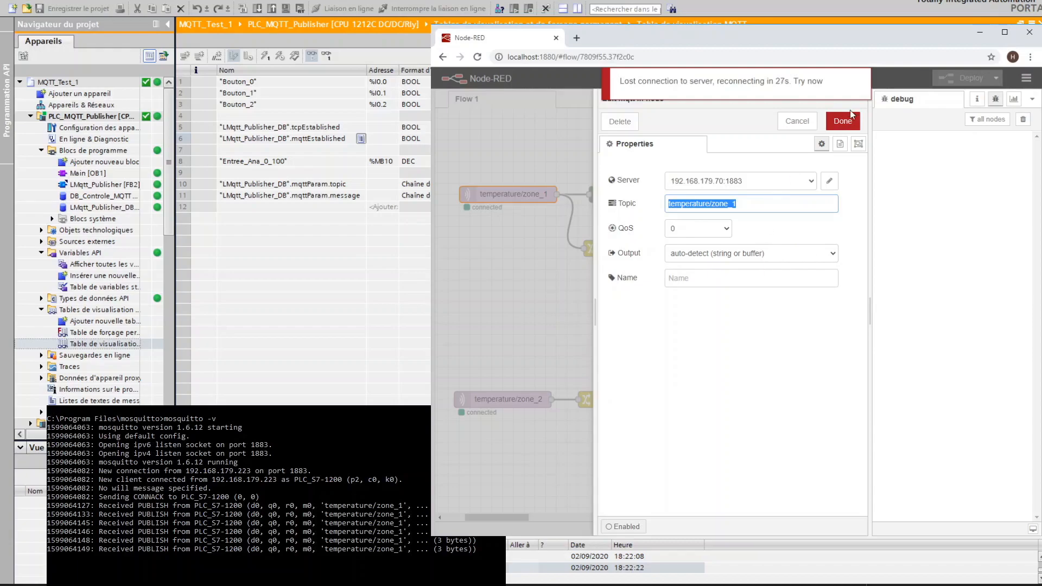
pyautogui.click(852, 125)
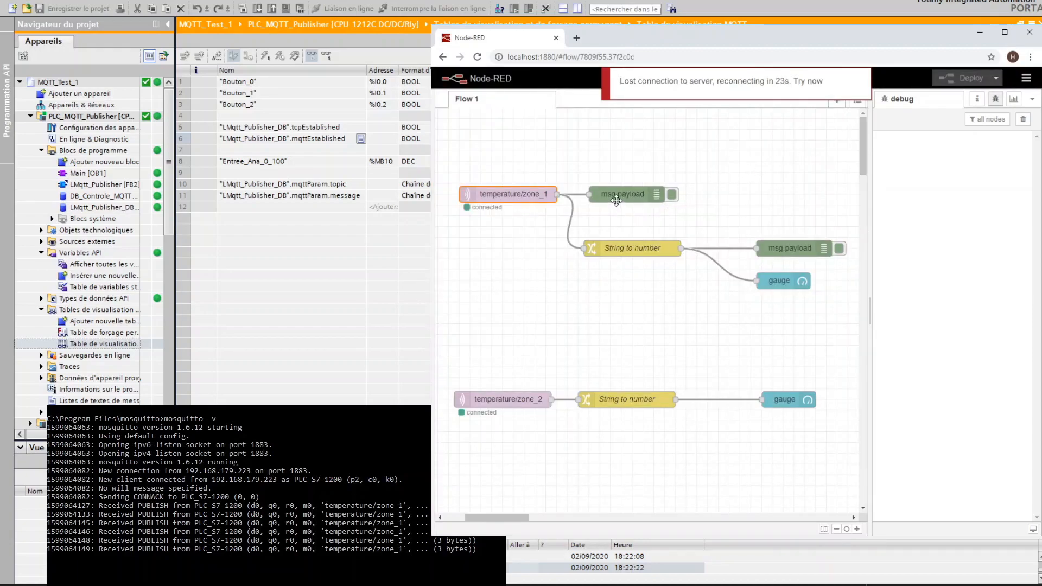
# - Review the zone_1 String to number conversion rule and the settings of the temperature/zone_2 MQTT input node
pyautogui.click(616, 196)
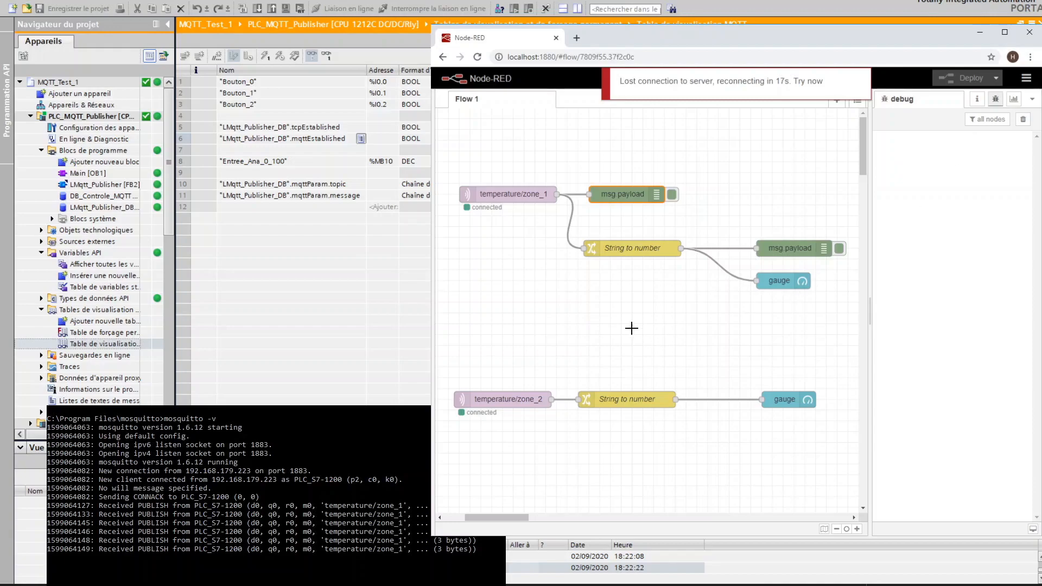
pyautogui.doubleClick(619, 248)
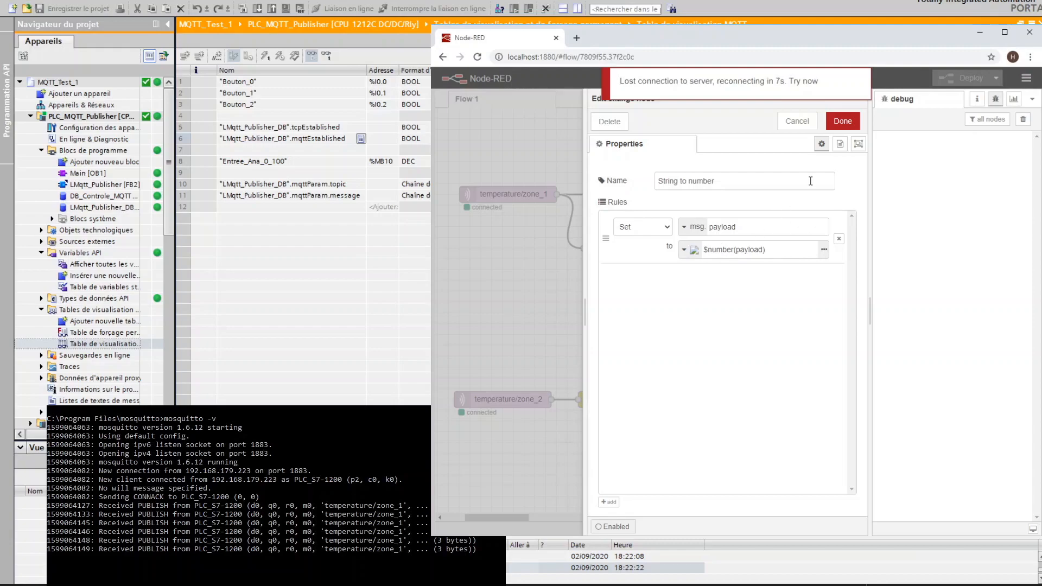
pyautogui.click(842, 124)
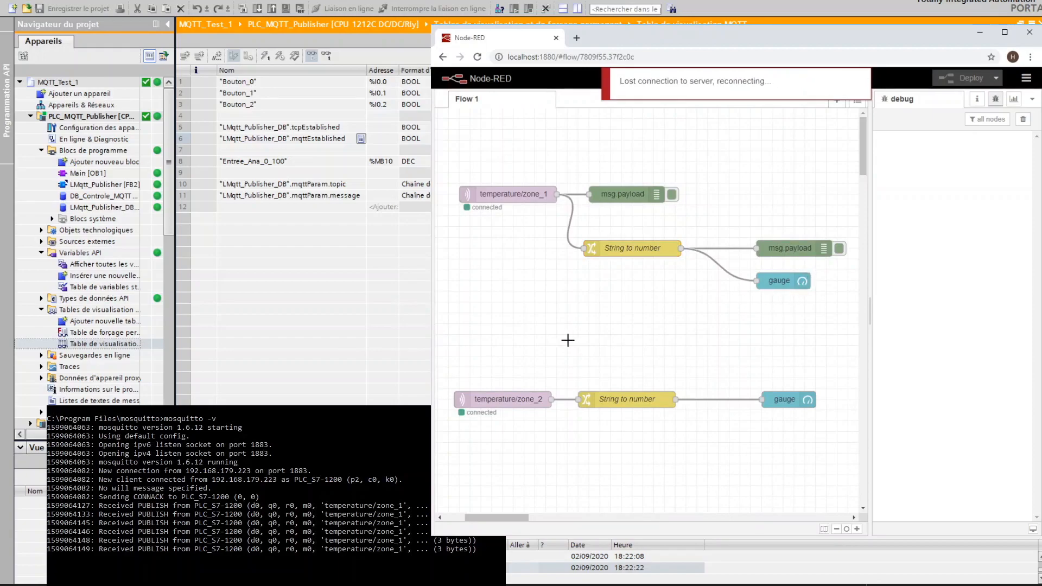
pyautogui.doubleClick(509, 403)
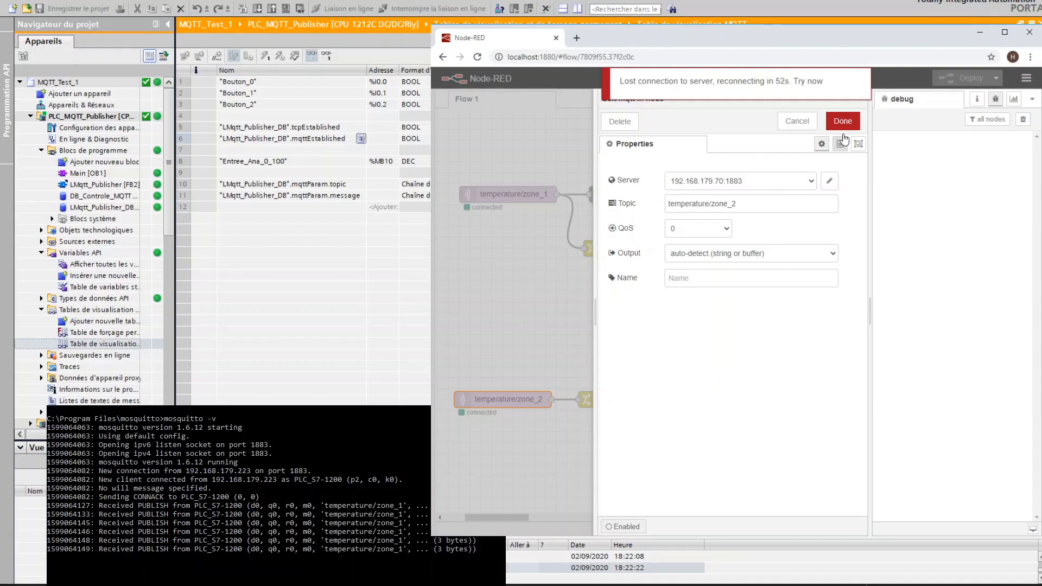
pyautogui.click(847, 123)
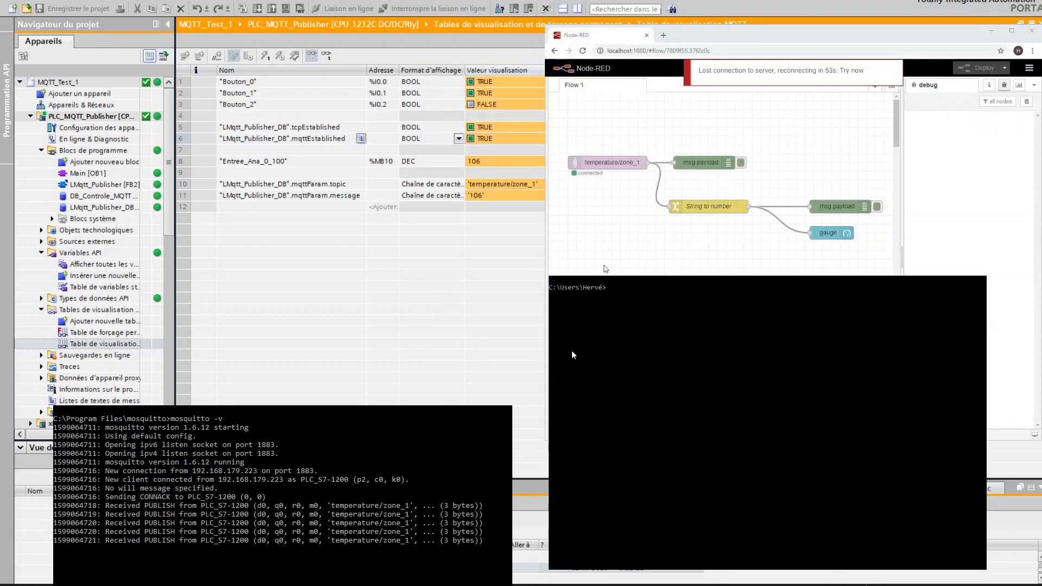
# - Start the Node-RED server with node-red in the second command prompt and check its broker connection in both logs
pyautogui.write('oode-red')
pyautogui.press('Return')
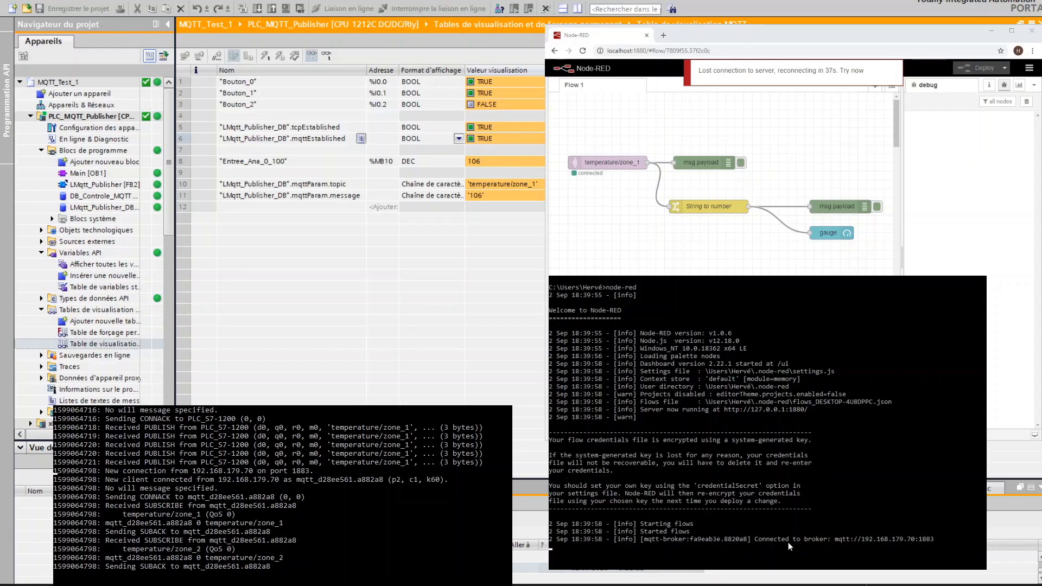
pyautogui.moveTo(794, 539); pyautogui.dragTo(937, 540)
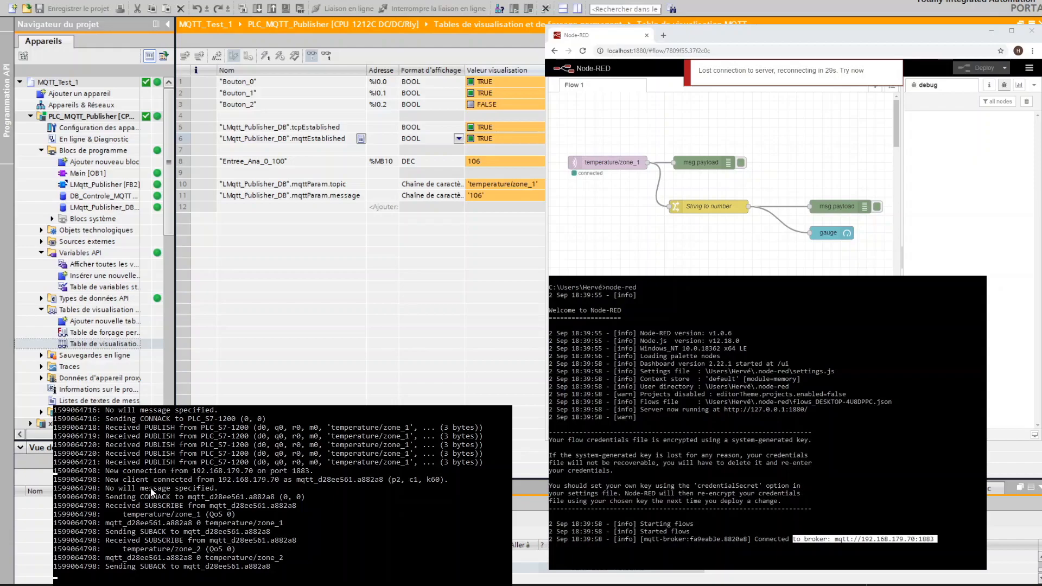
pyautogui.moveTo(123, 480); pyautogui.dragTo(276, 487)
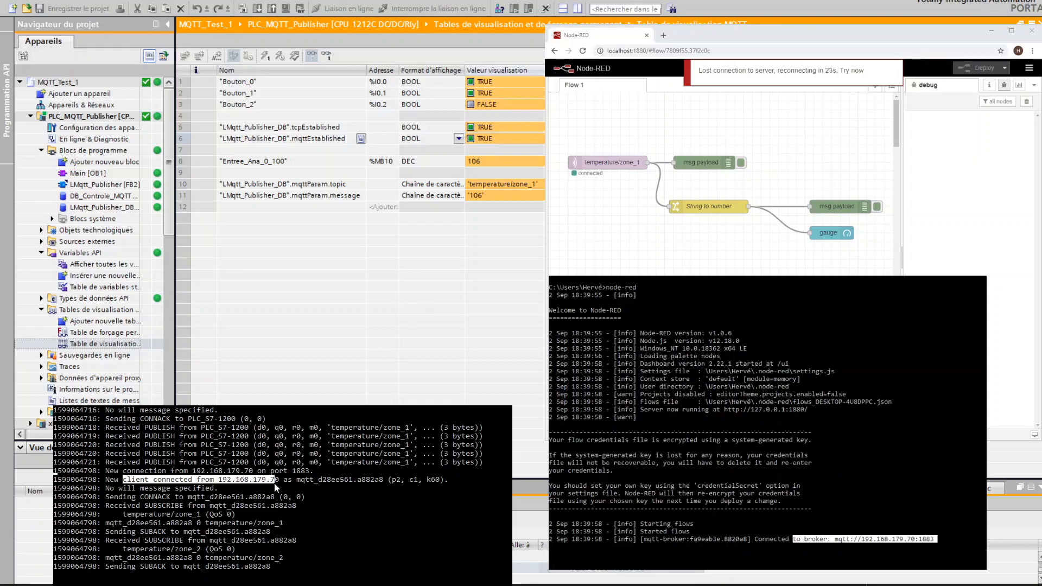
pyautogui.click(320, 489)
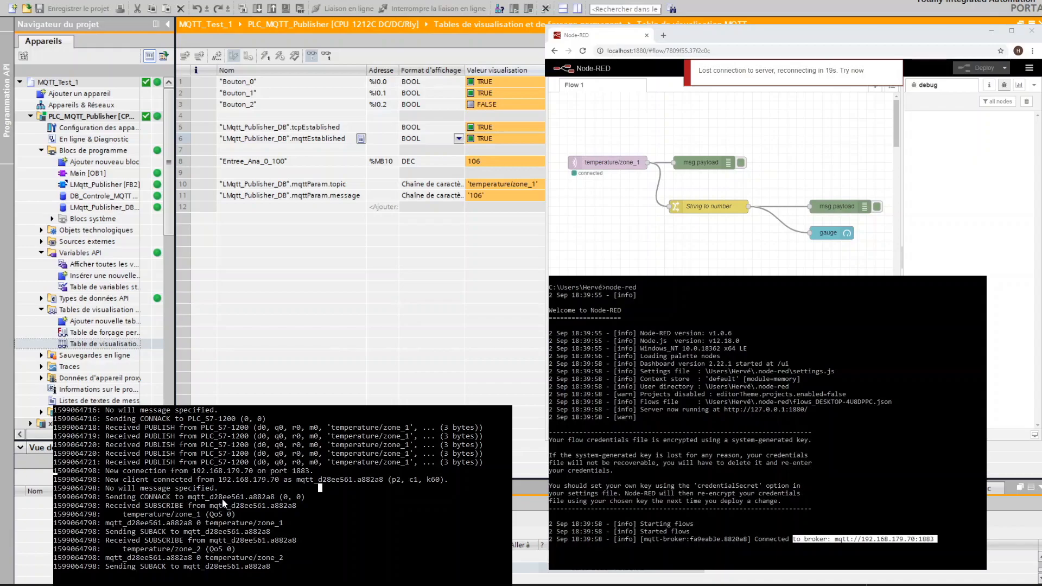
# - Check the Node-RED client's connection address and its temperature/zone_1 and temperature/zone_2 subscriptions in the broker log
pyautogui.moveTo(217, 483); pyautogui.dragTo(279, 484)
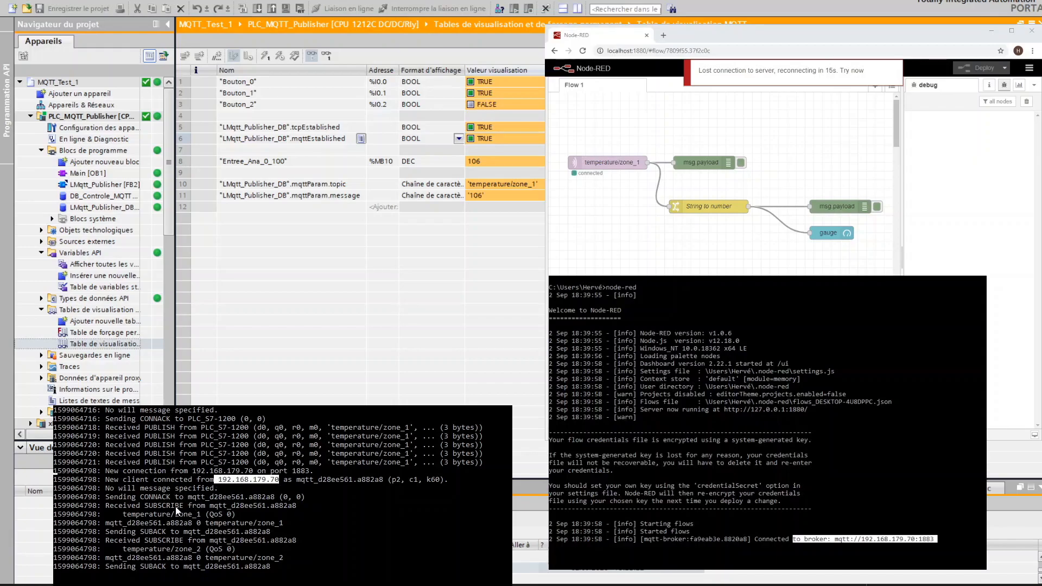
pyautogui.click(159, 499)
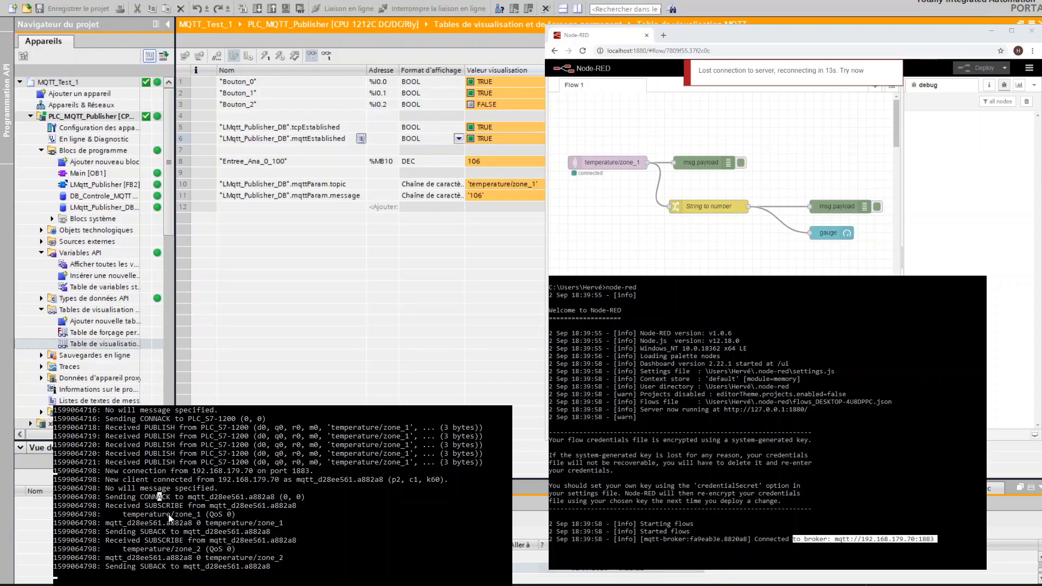
pyautogui.click(172, 507)
pyautogui.click(147, 508)
pyautogui.moveTo(147, 511); pyautogui.dragTo(201, 516)
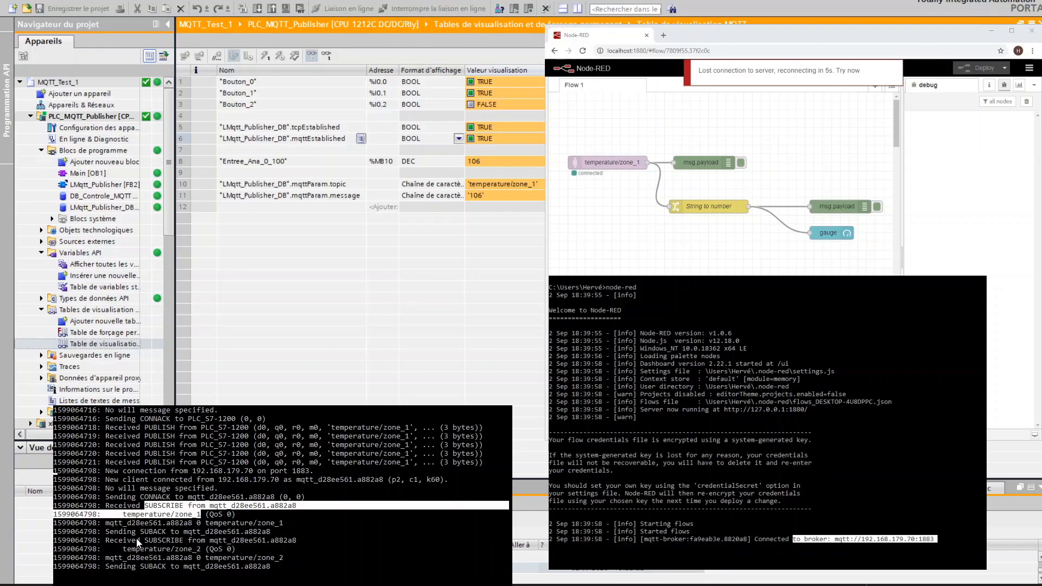
pyautogui.moveTo(136, 541); pyautogui.dragTo(188, 550)
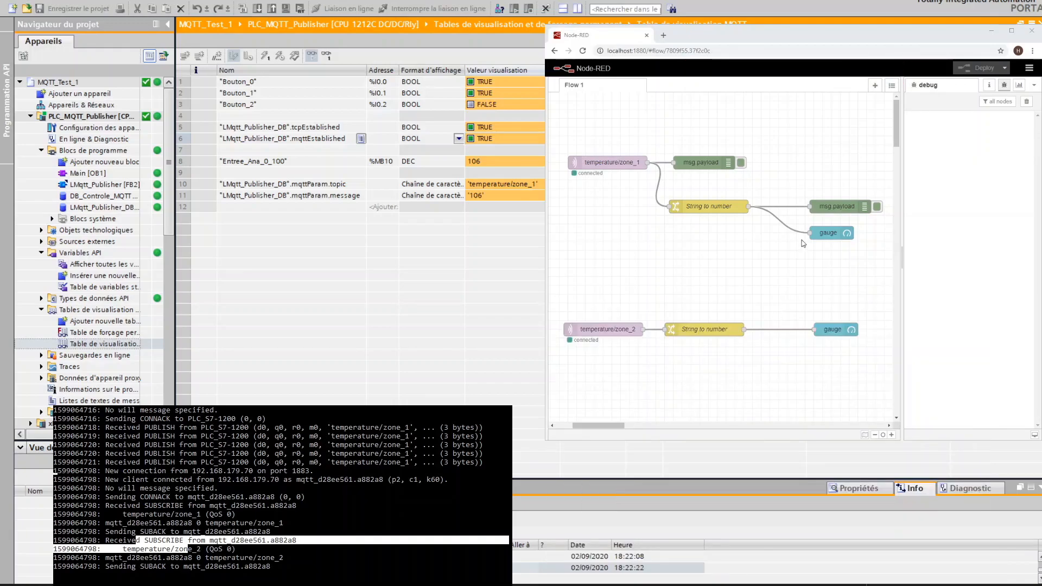
# - Check the connection status of the temperature/zone_1 and temperature/zone_2 MQTT input nodes in the Node-RED flow
pyautogui.click(625, 165)
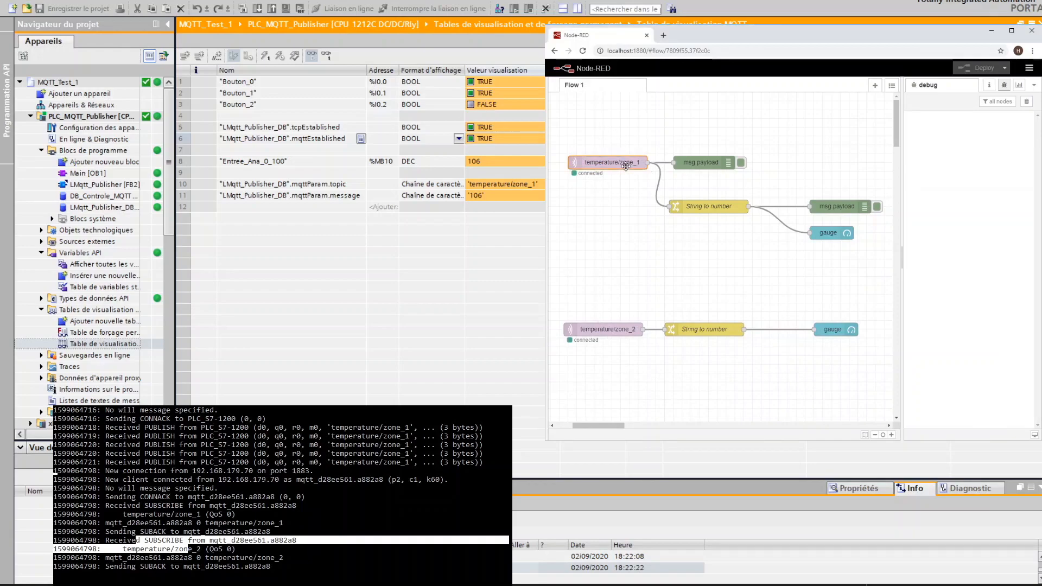
pyautogui.click(615, 324)
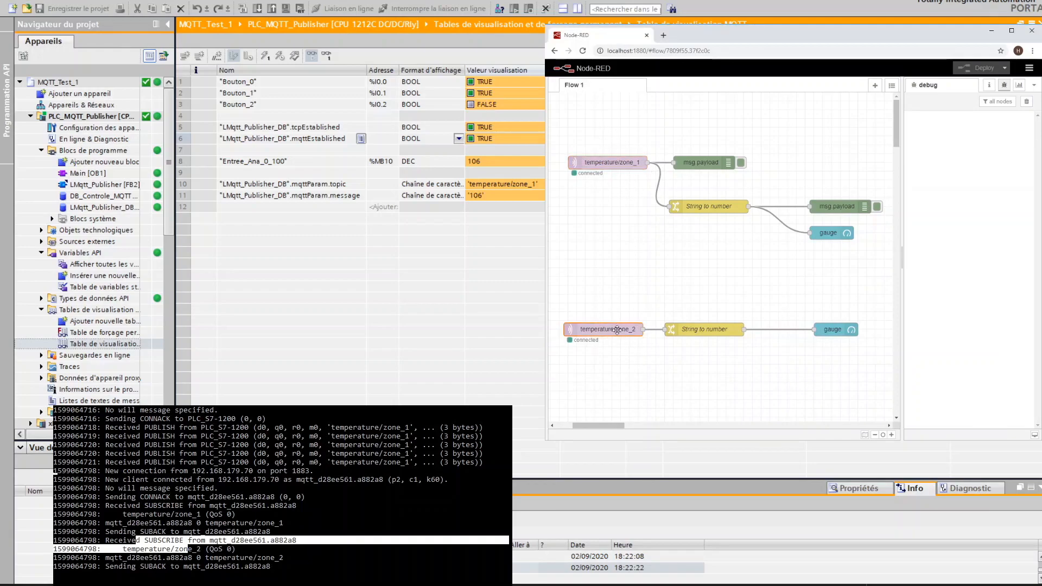
pyautogui.click(611, 160)
pyautogui.click(617, 333)
# - Resume the broker log output and compare the published temperature/zone_1 message with the Node-RED debug messages and the watch table
pyautogui.click(293, 479)
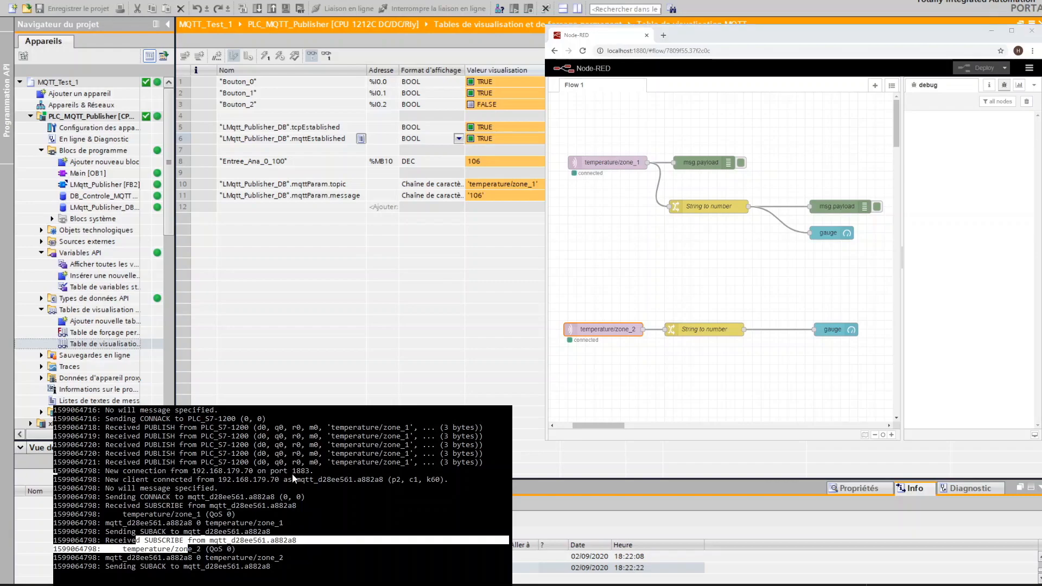
pyautogui.click(312, 497)
pyautogui.press('Return')
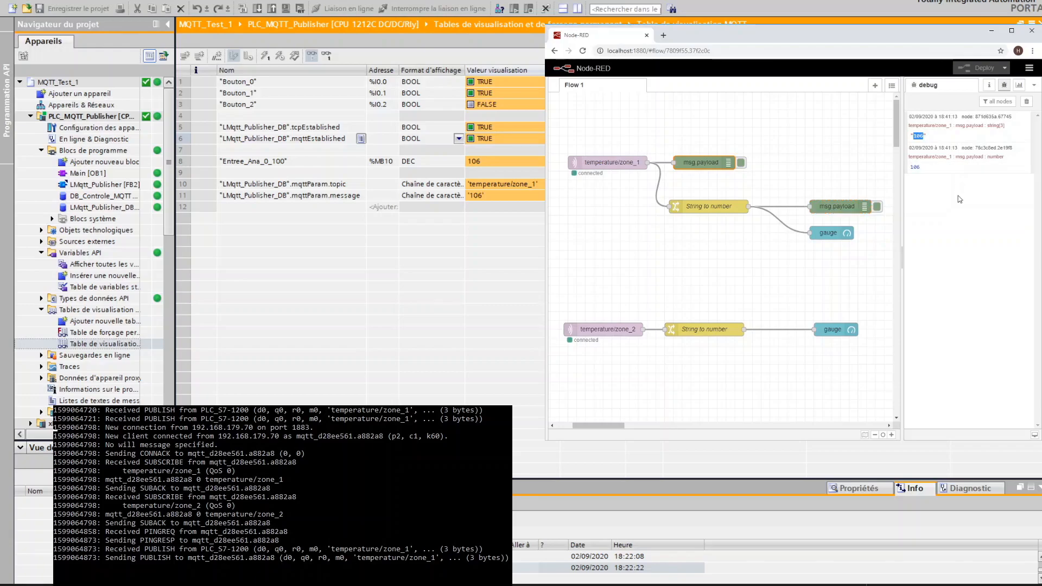
pyautogui.click(234, 227)
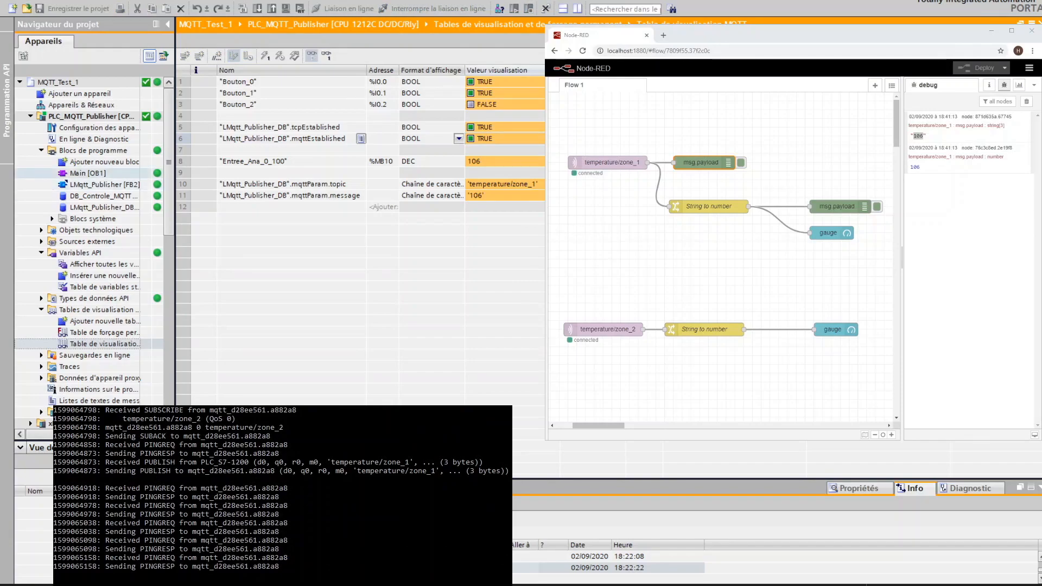
# - In Main [OB1], assign Clock_5Hz to the contact on LMqtt_Publisher's publish input in place of Bouton_1 and load the change into the PLC
pyautogui.doubleClick(102, 174)
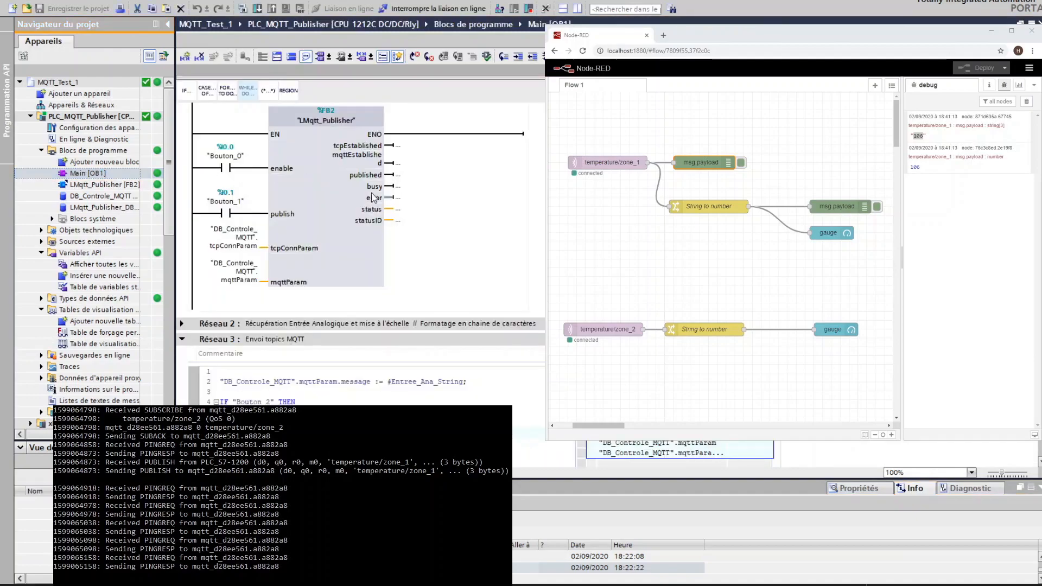
pyautogui.click(228, 214)
pyautogui.click(236, 202)
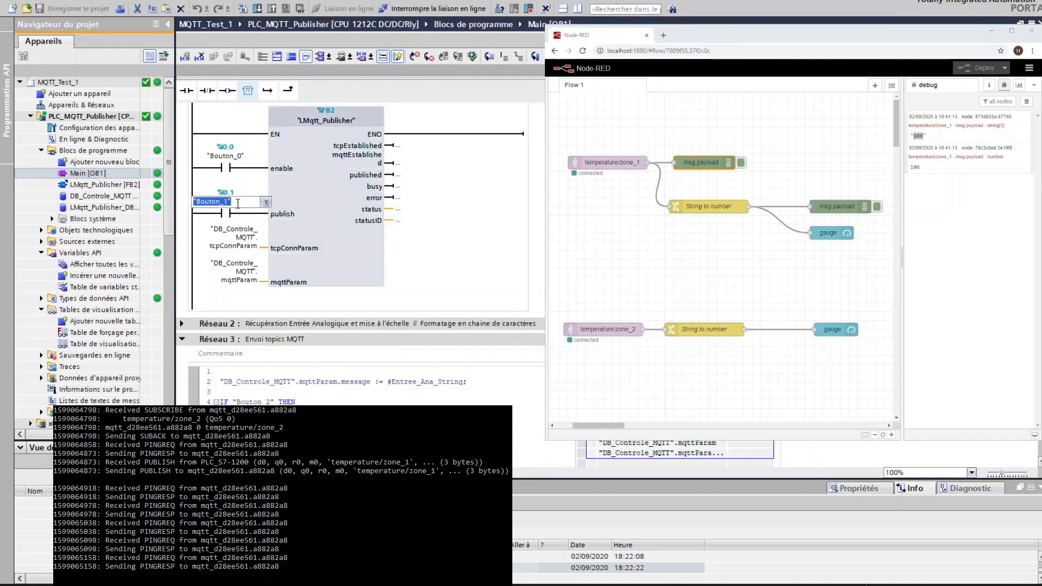
pyautogui.write('clo')
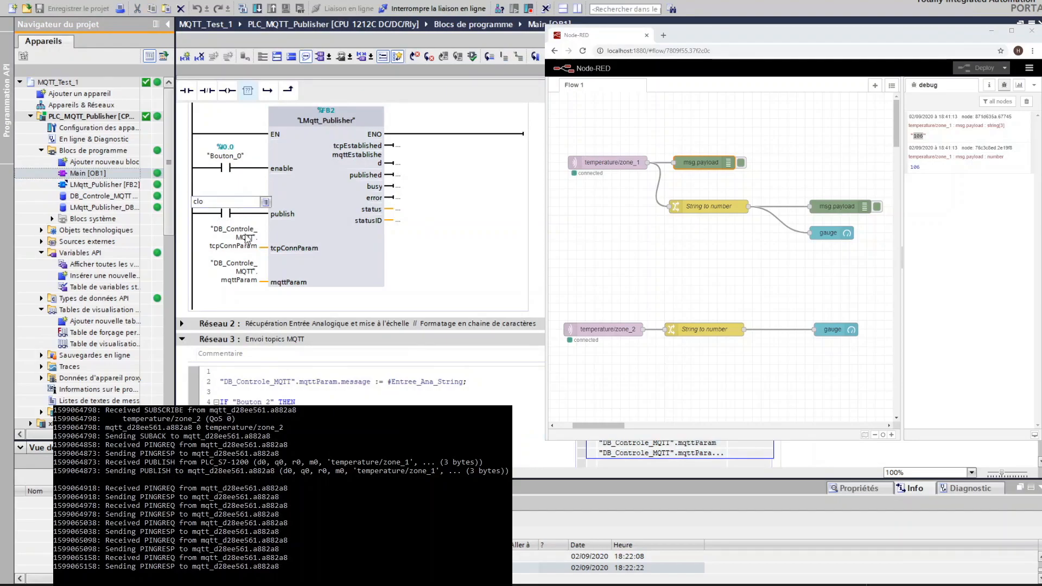
pyautogui.click(264, 288)
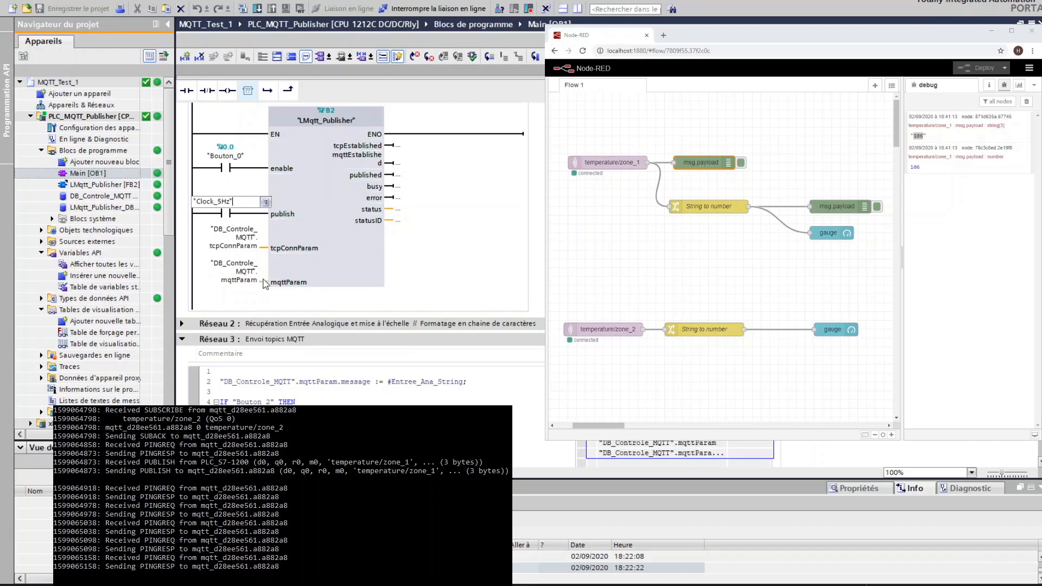
pyautogui.click(301, 236)
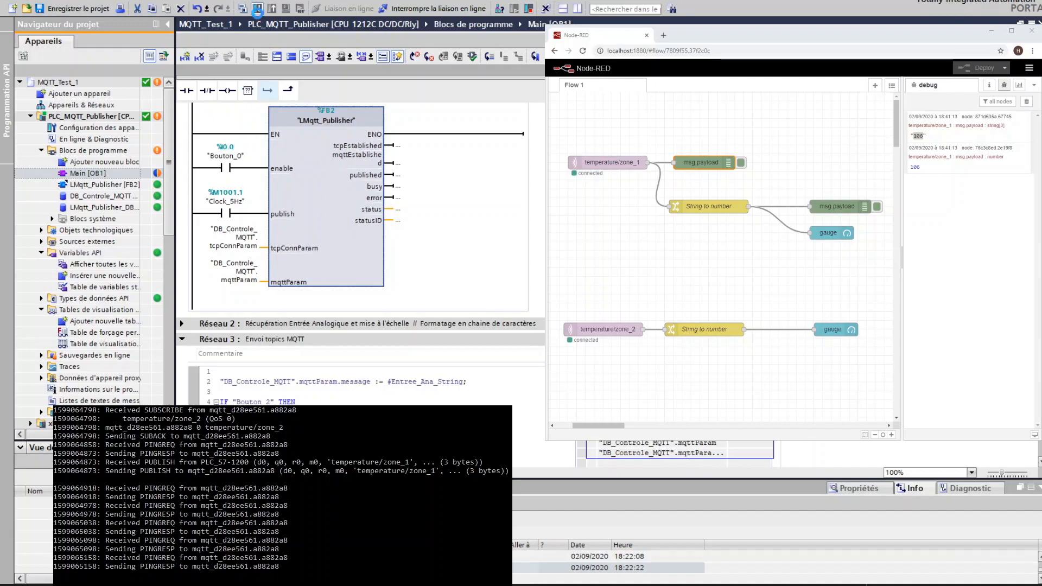
pyautogui.click(258, 8)
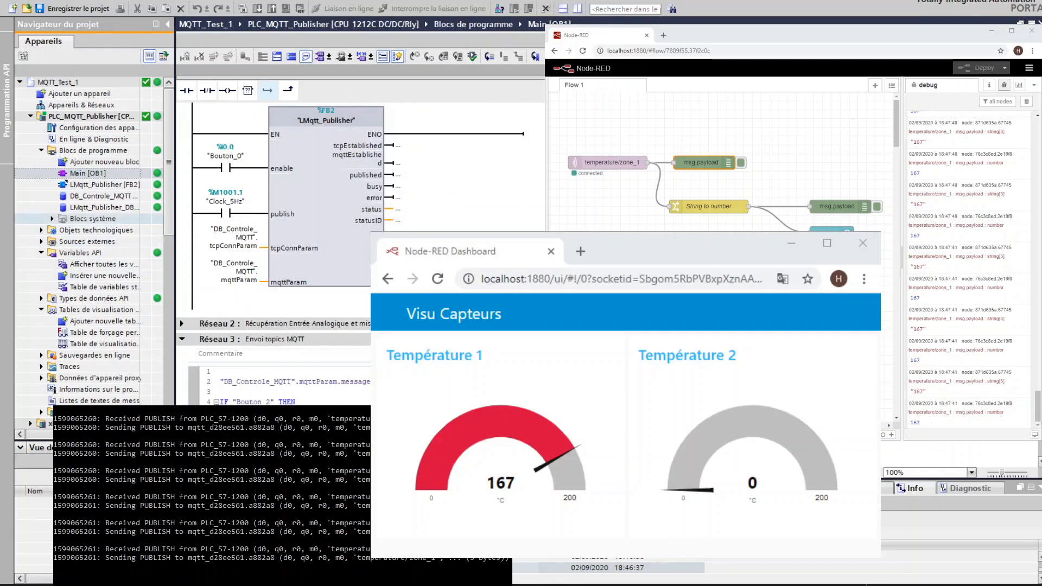
# - Open the MQTT watch table and compare the Entree_Ana_0_200 value, topic and message with the Node-RED dashboard gauges
pyautogui.click(112, 208)
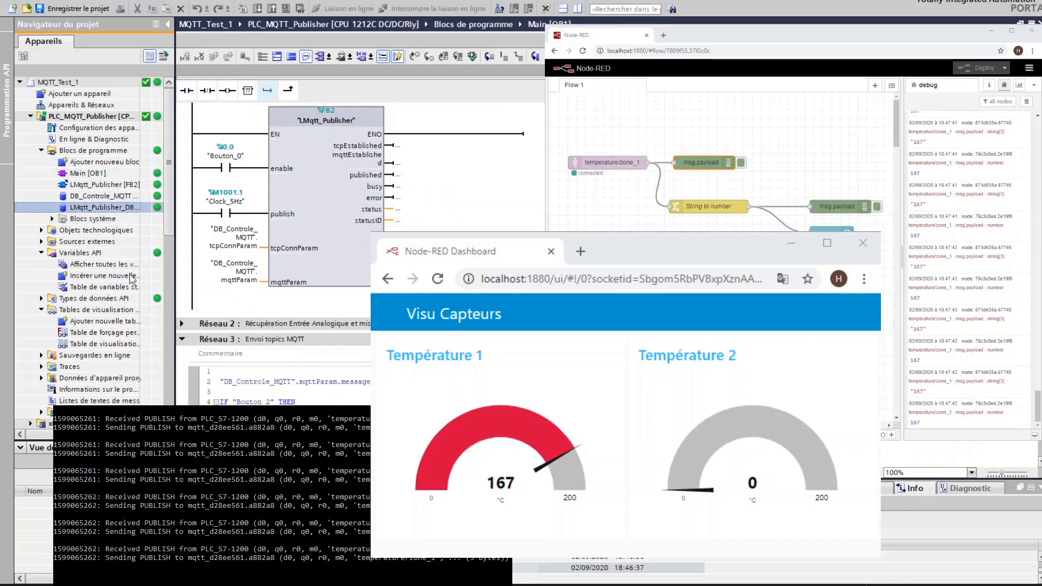
pyautogui.doubleClick(112, 344)
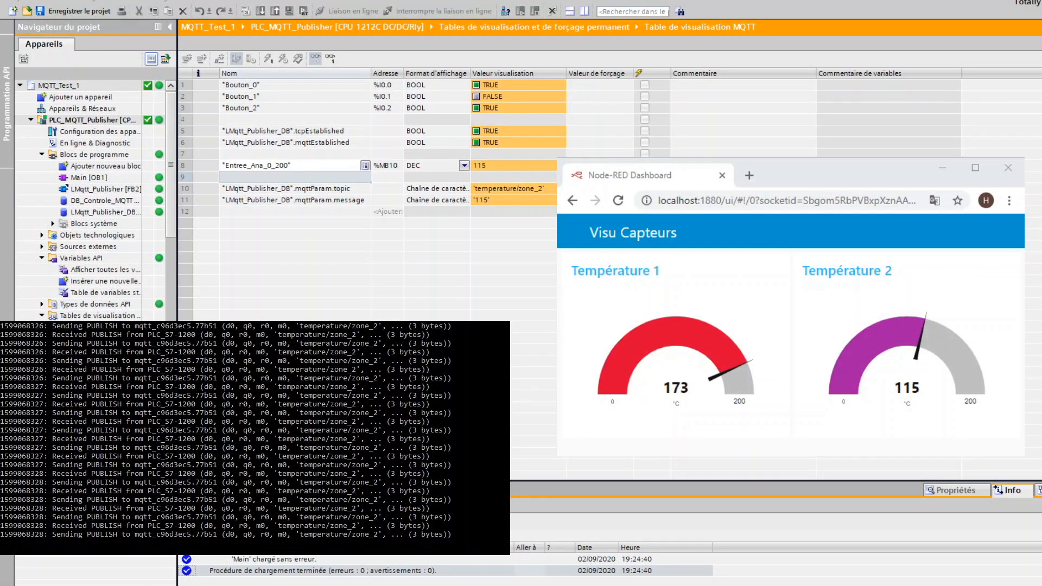
pyautogui.click(315, 166)
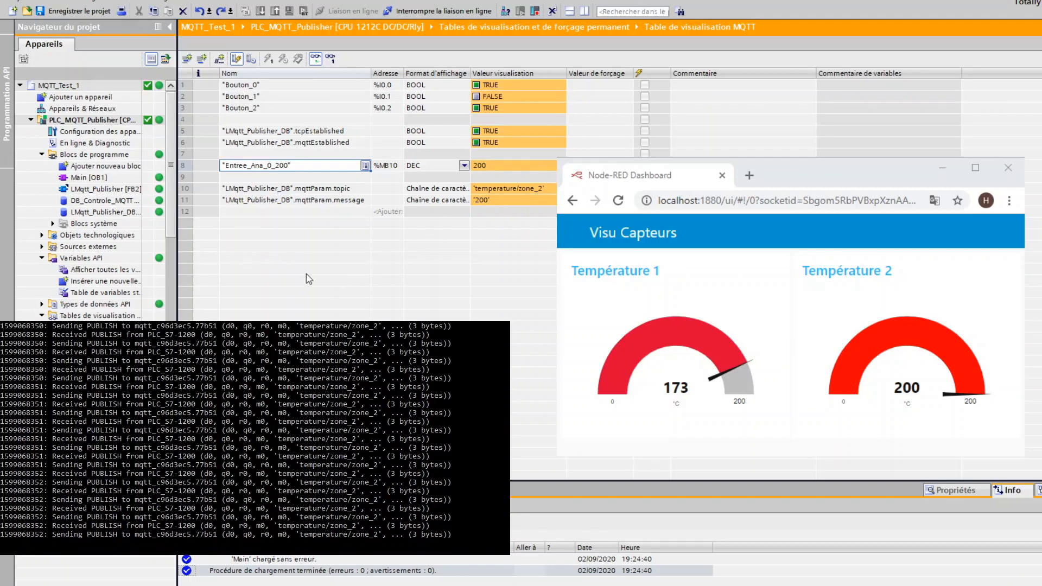
# - Reopen Main [OB1] and review the LMqtt_Publisher call in network 1 with the block interface collapsed
pyautogui.doubleClick(103, 179)
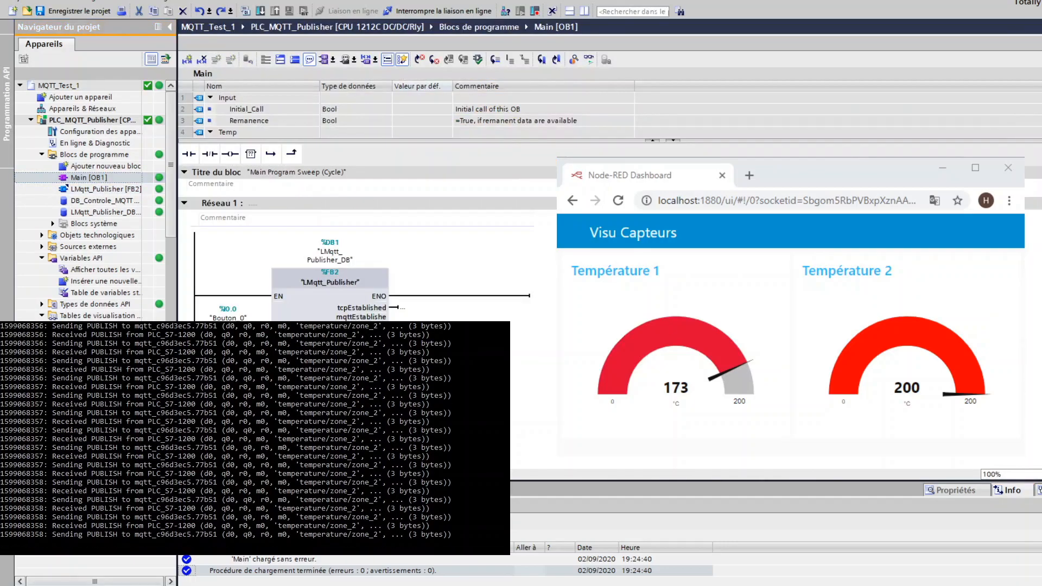
pyautogui.scroll(-5, 363, 245)
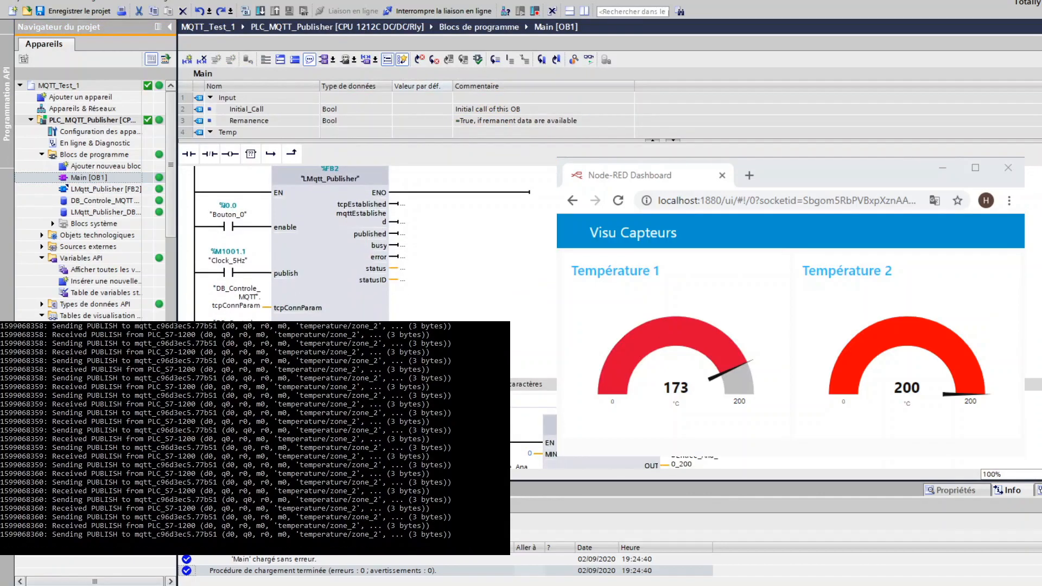
pyautogui.scroll(1, 364, 244)
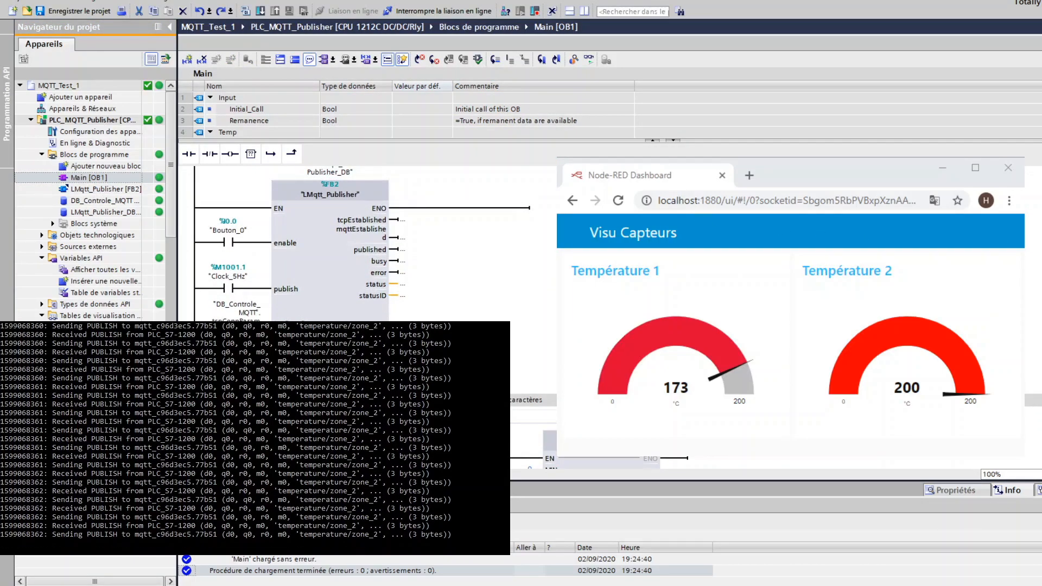
pyautogui.moveTo(728, 141); pyautogui.dragTo(776, 76)
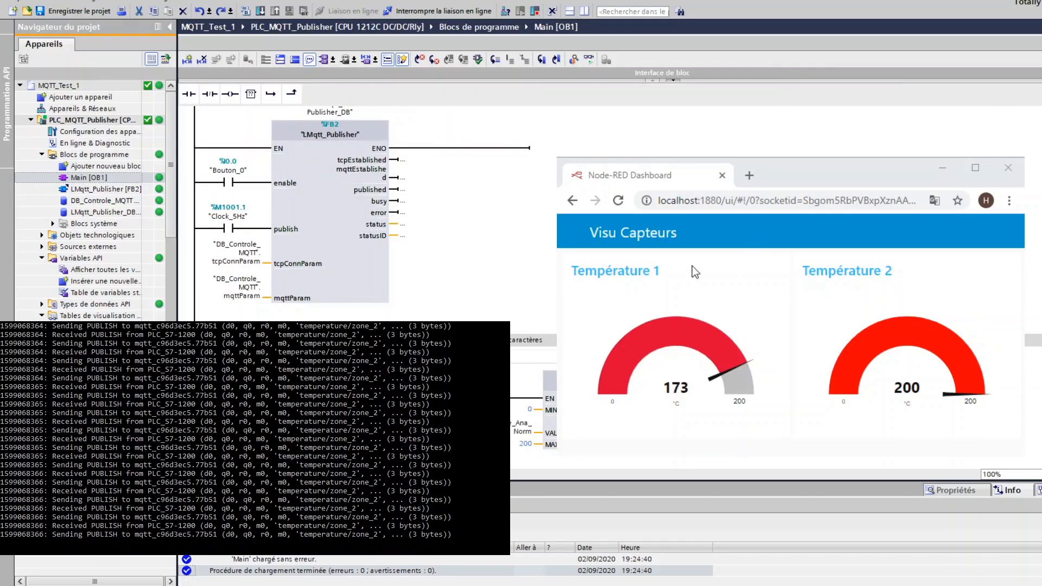